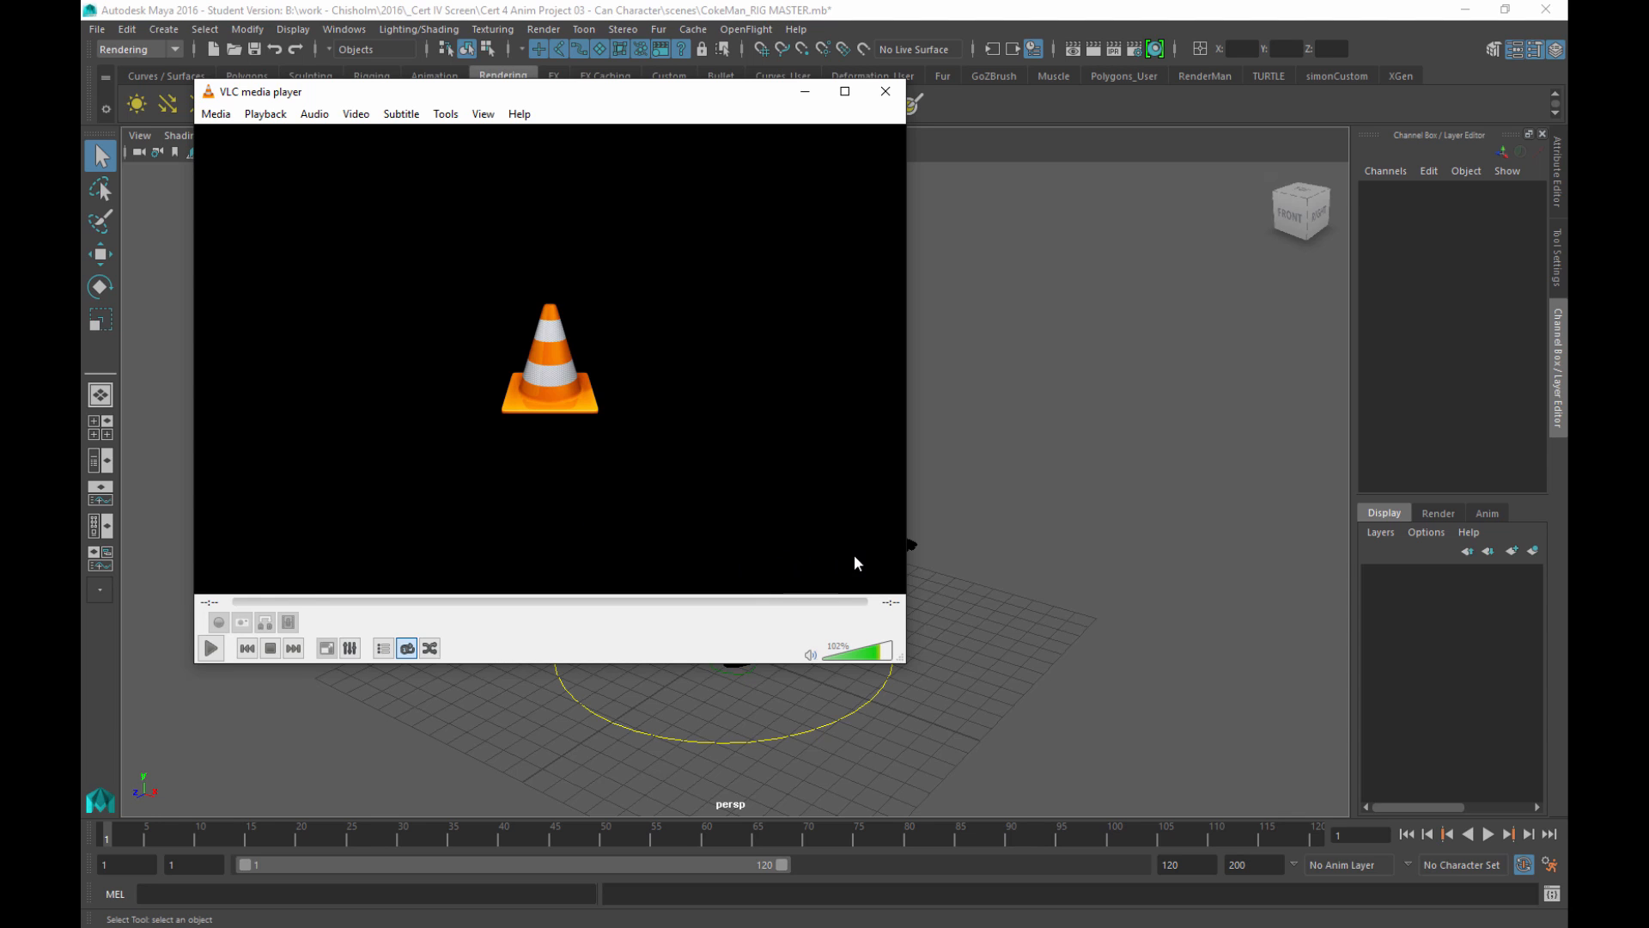
Play the reference clip walk_01_1.mp4 in VLC media player, and close the player to return to Maya
{"action": "scroll", "coordinate": [855, 544], "scroll_direction": "down", "scroll_amount": 1}
{"action": "left_click_drag", "start_coordinate": [542, 95], "coordinate": [533, 63]}
{"action": "left_click", "coordinate": [200, 621]}
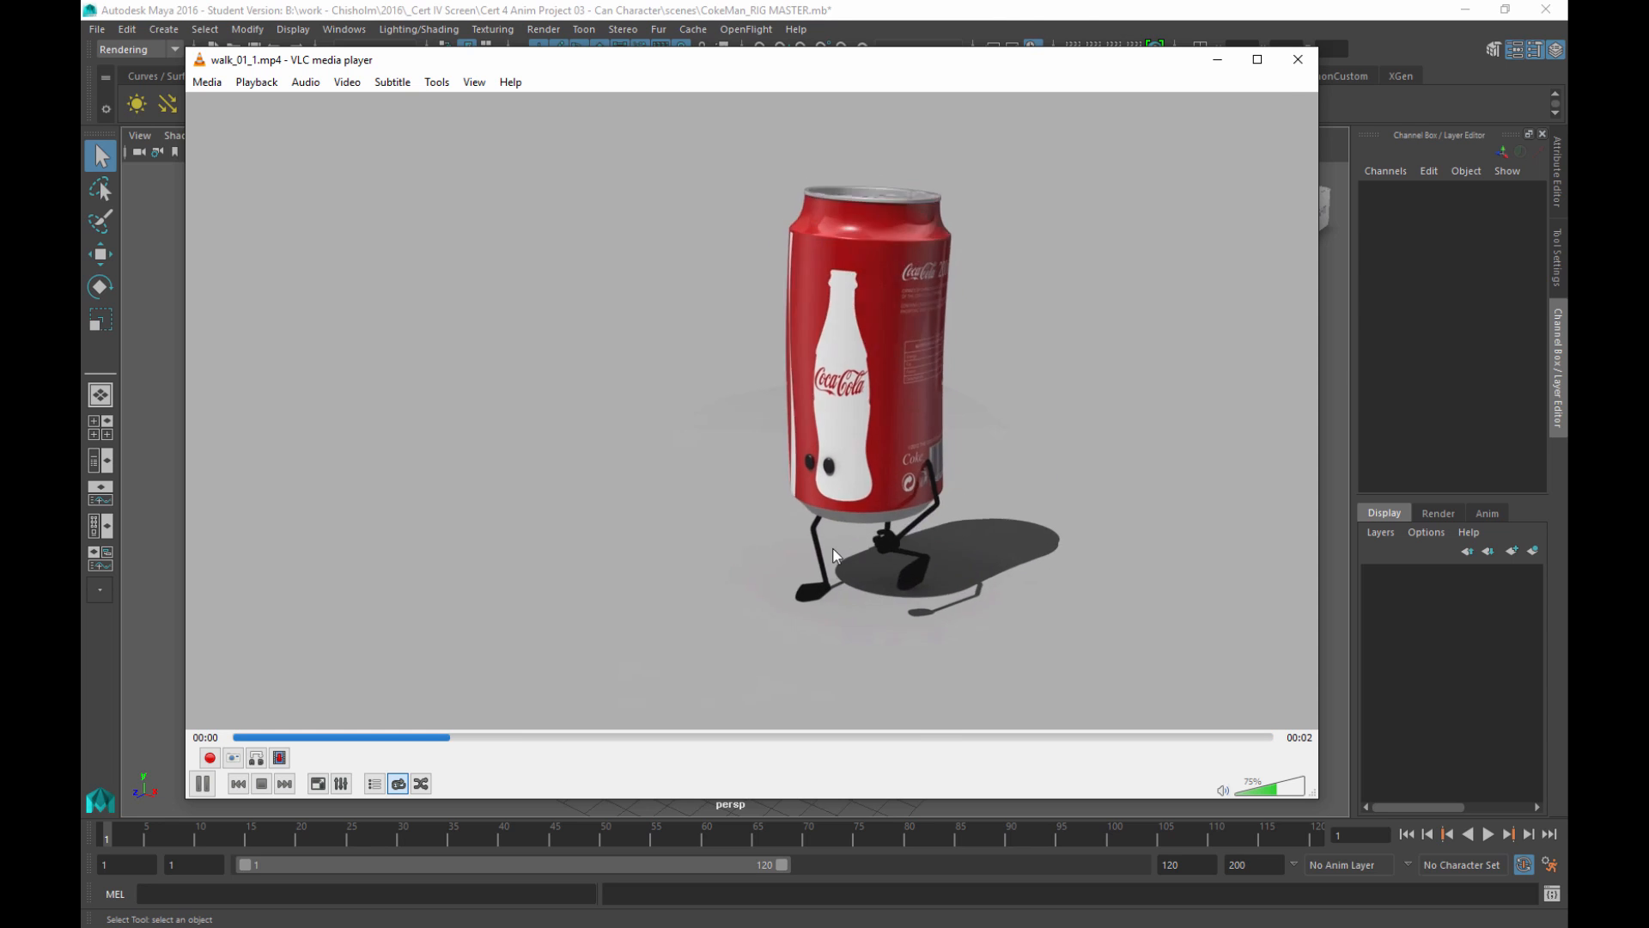
{"action": "left_click", "coordinate": [1296, 60]}
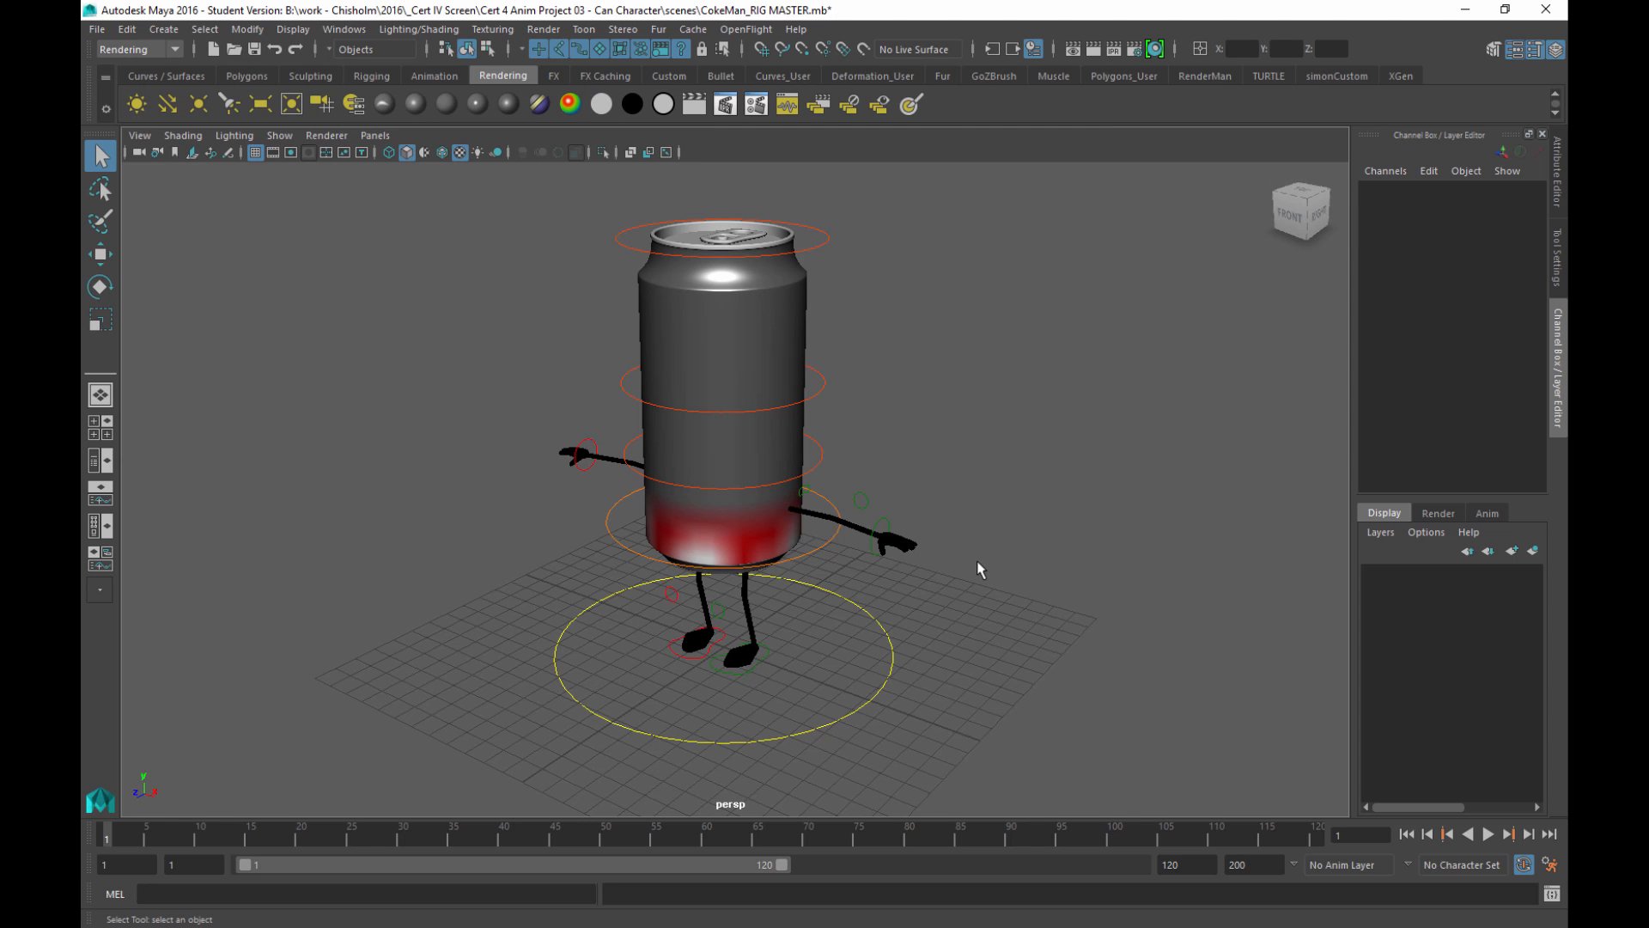
Examine the can character rig from the front, above and side, and check which object types the viewport shows
{"action": "left_click_drag", "start_coordinate": [978, 562], "coordinate": [998, 520], "text": "alt"}
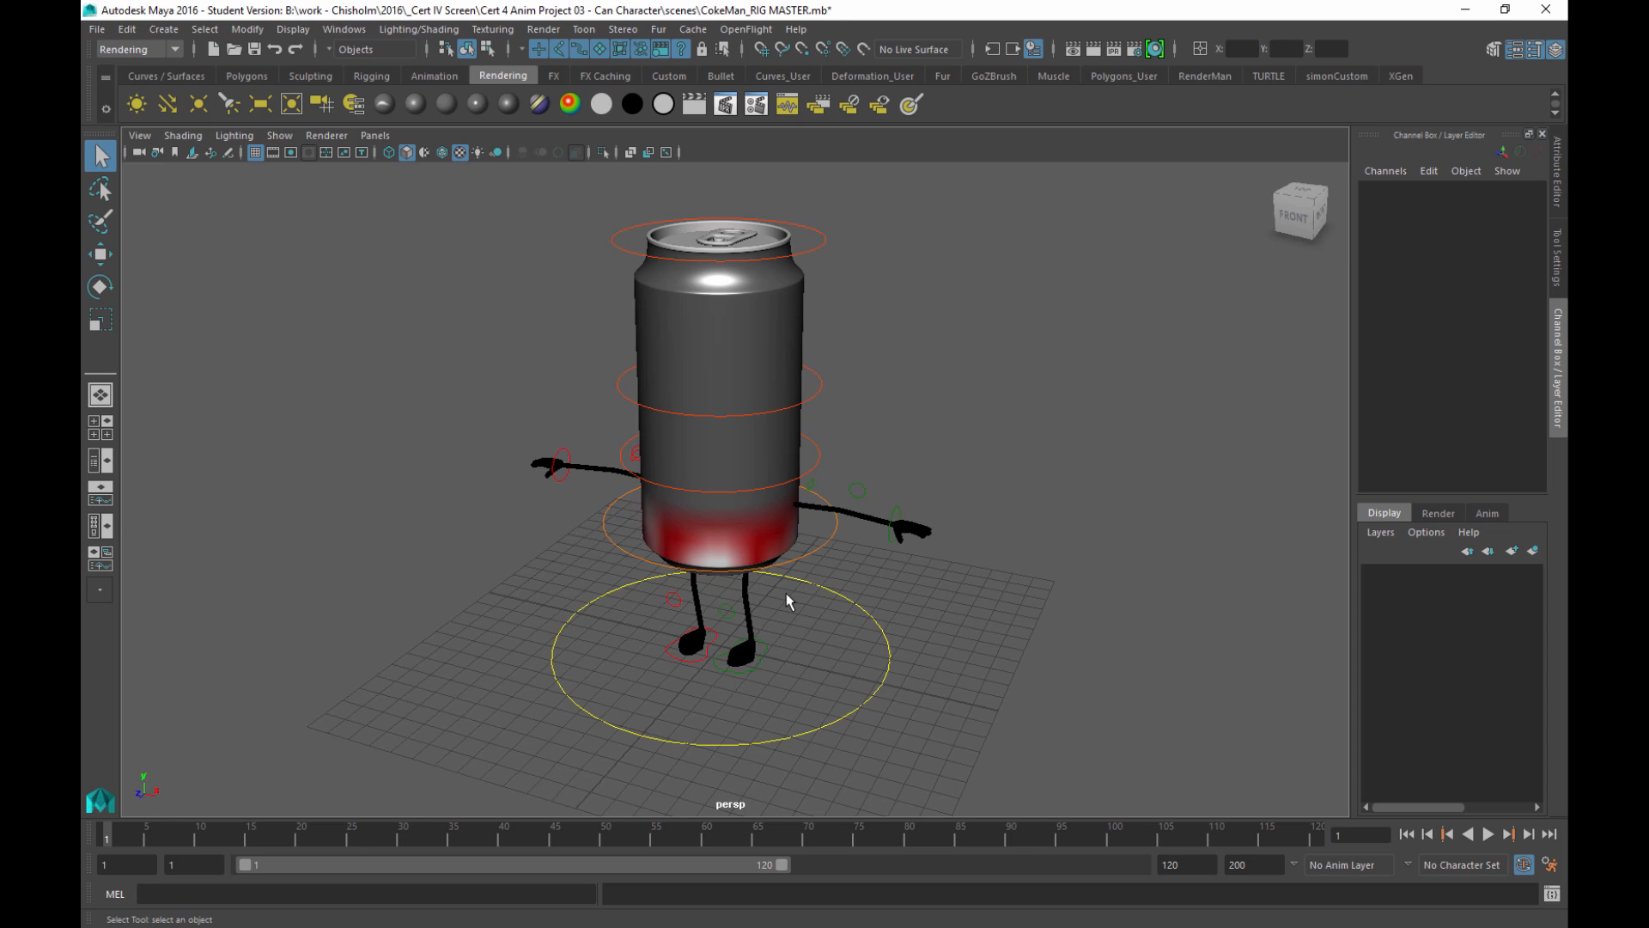
{"action": "left_click_drag", "start_coordinate": [993, 451], "coordinate": [848, 270], "text": "alt"}
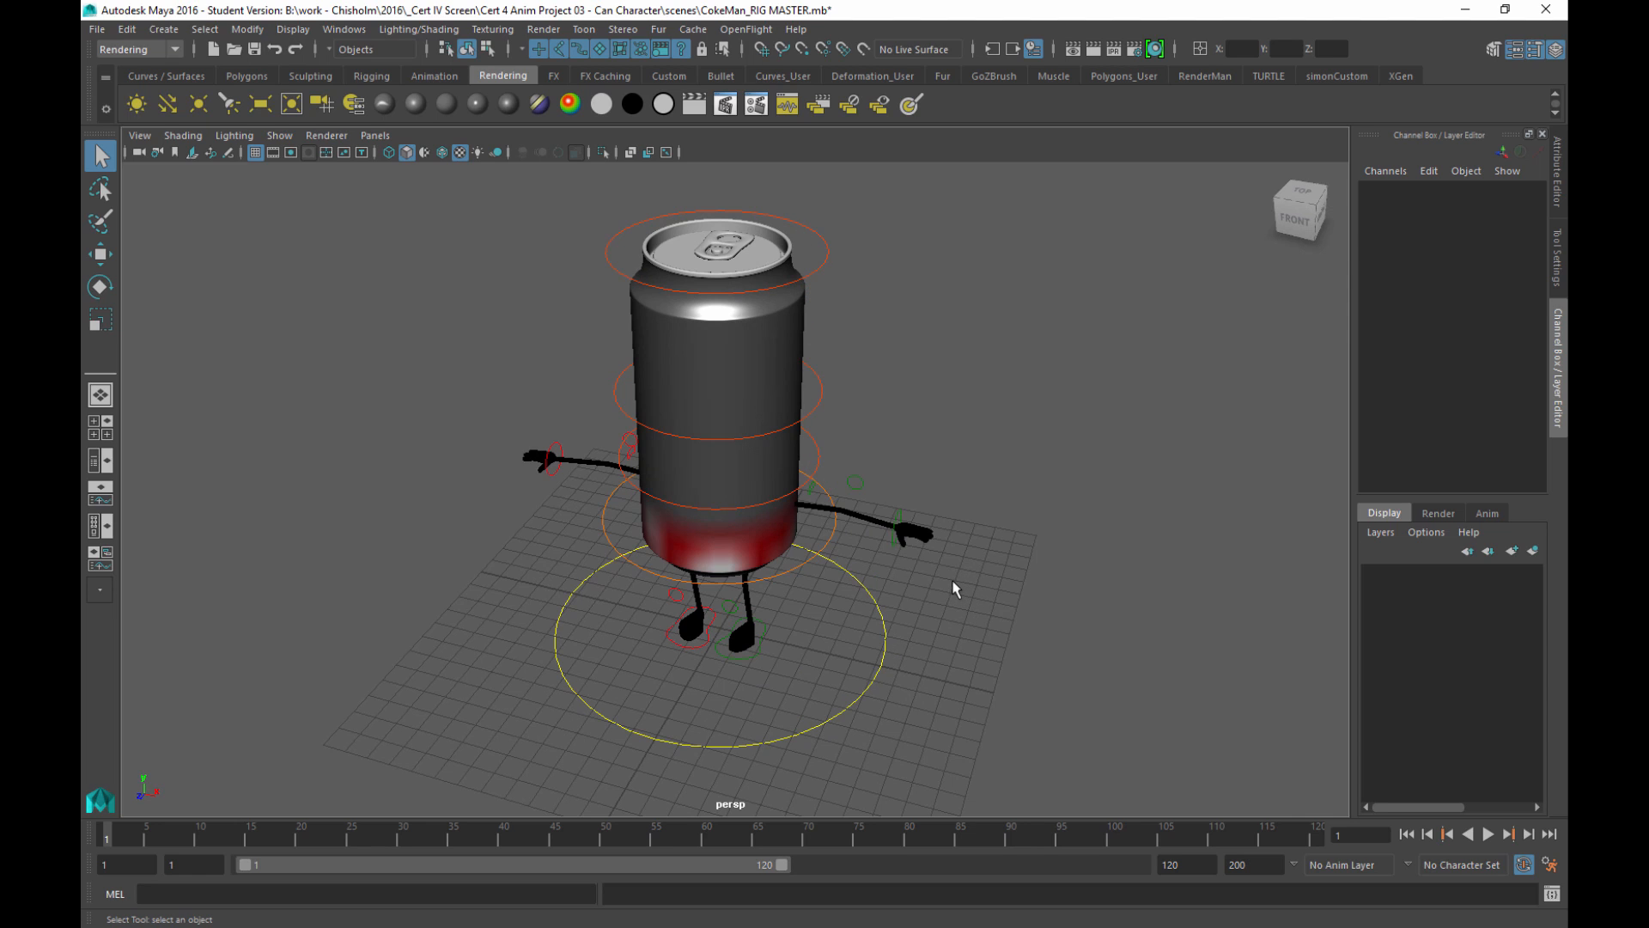
{"action": "left_click_drag", "start_coordinate": [977, 538], "coordinate": [863, 426], "text": "alt"}
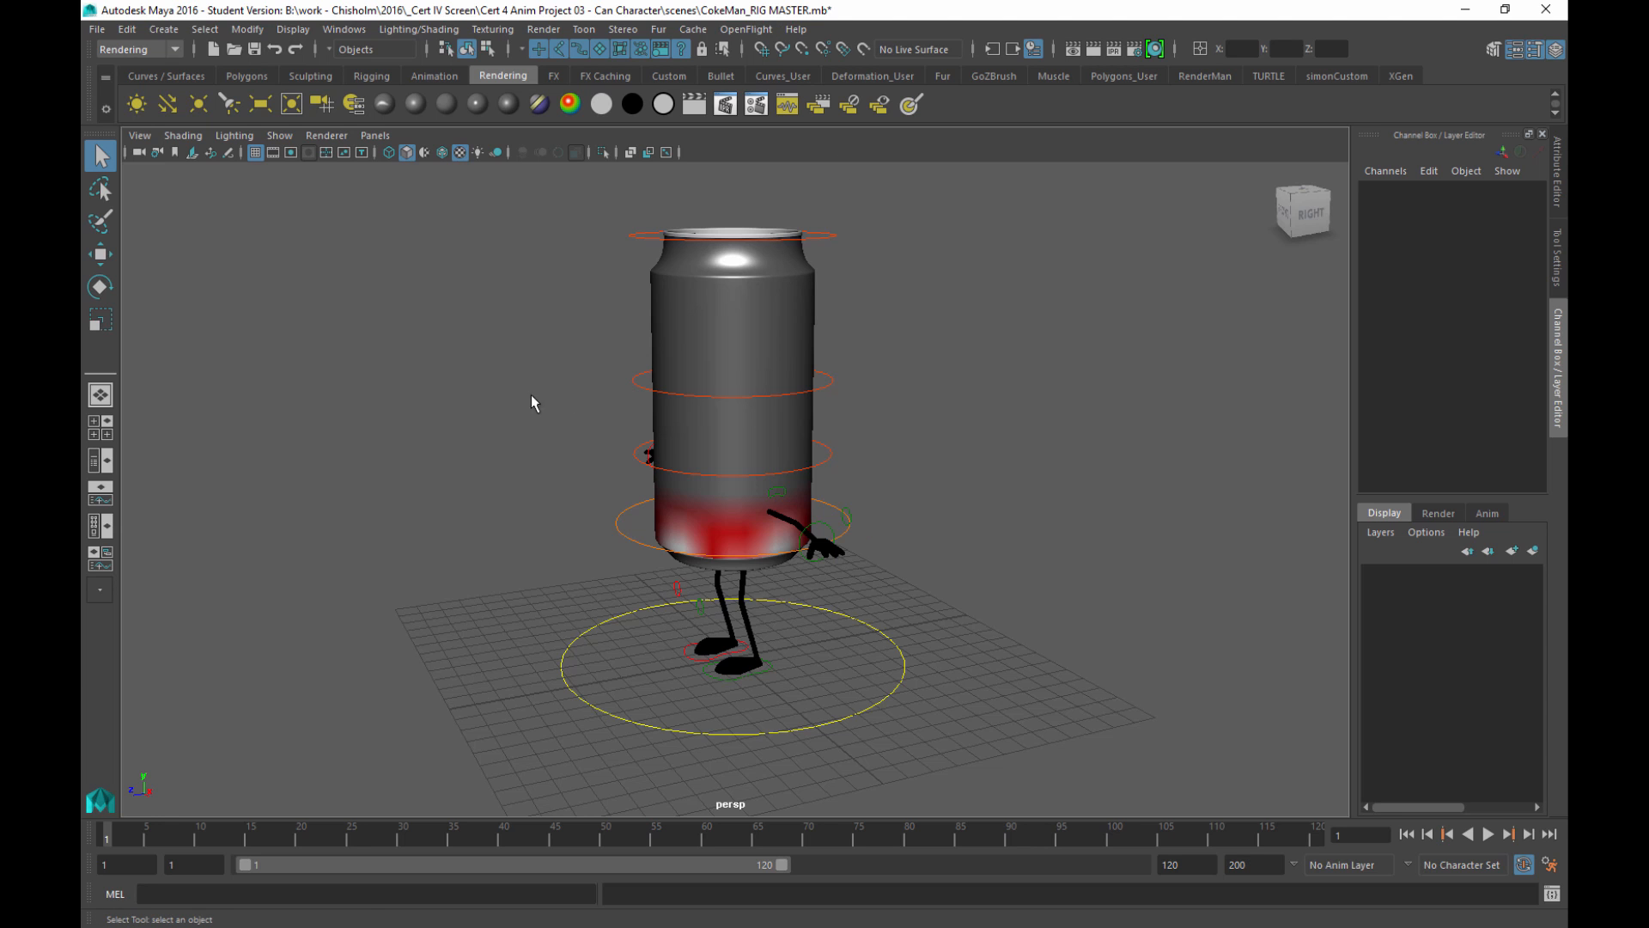
{"action": "left_click_drag", "start_coordinate": [609, 367], "coordinate": [626, 361], "text": "alt"}
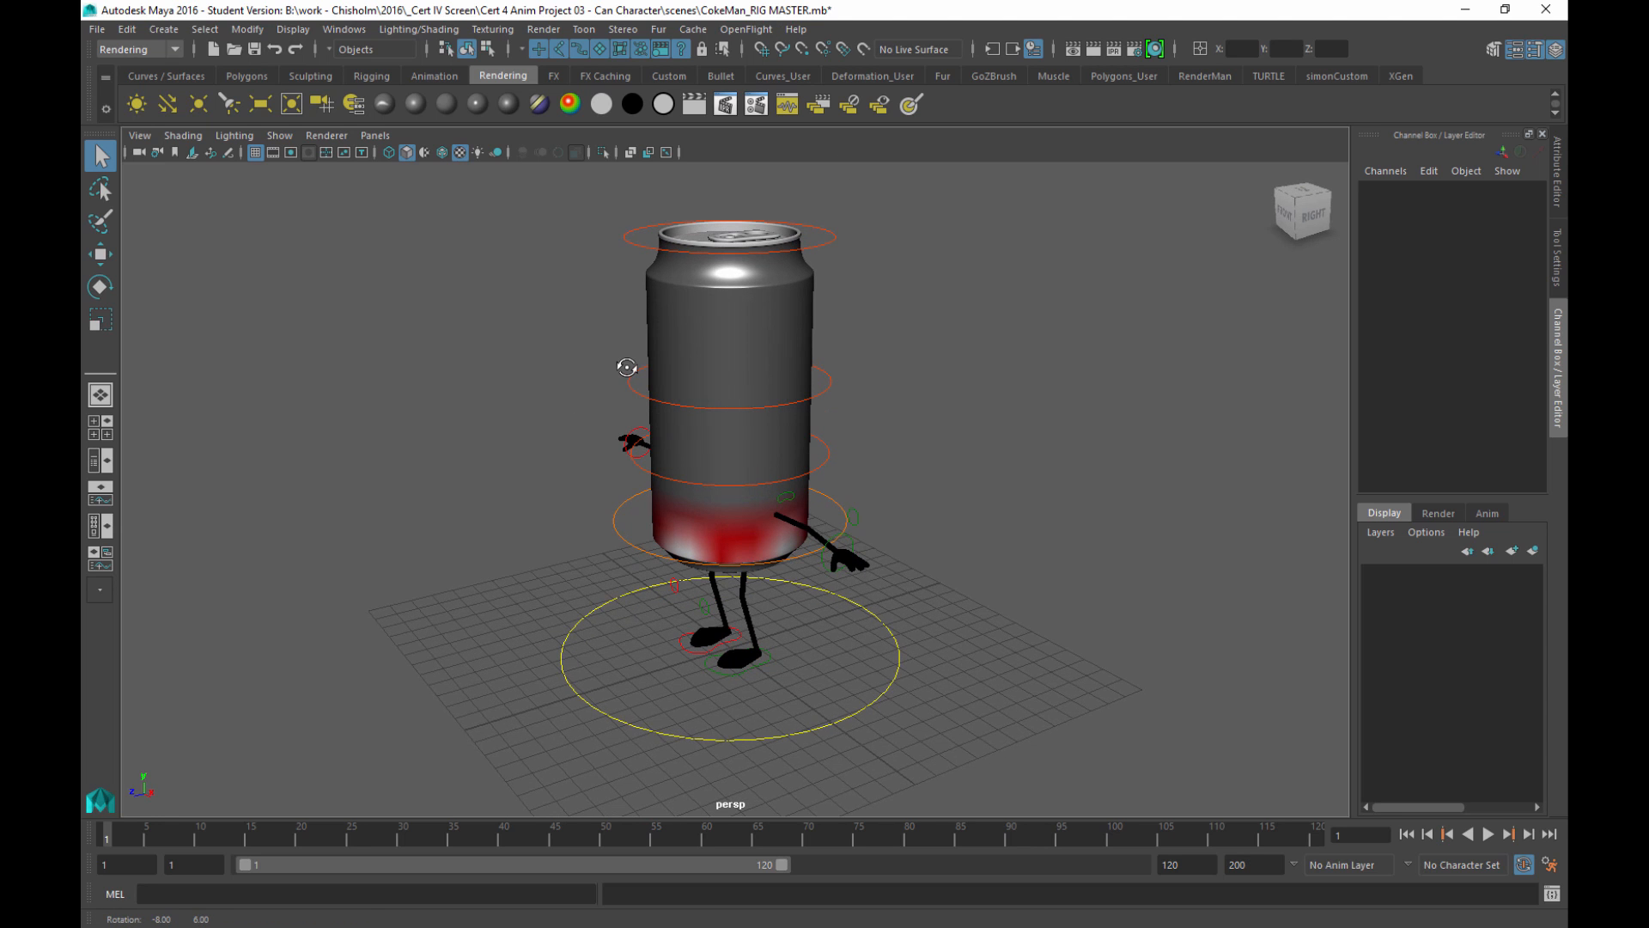
{"action": "left_click", "coordinate": [280, 137]}
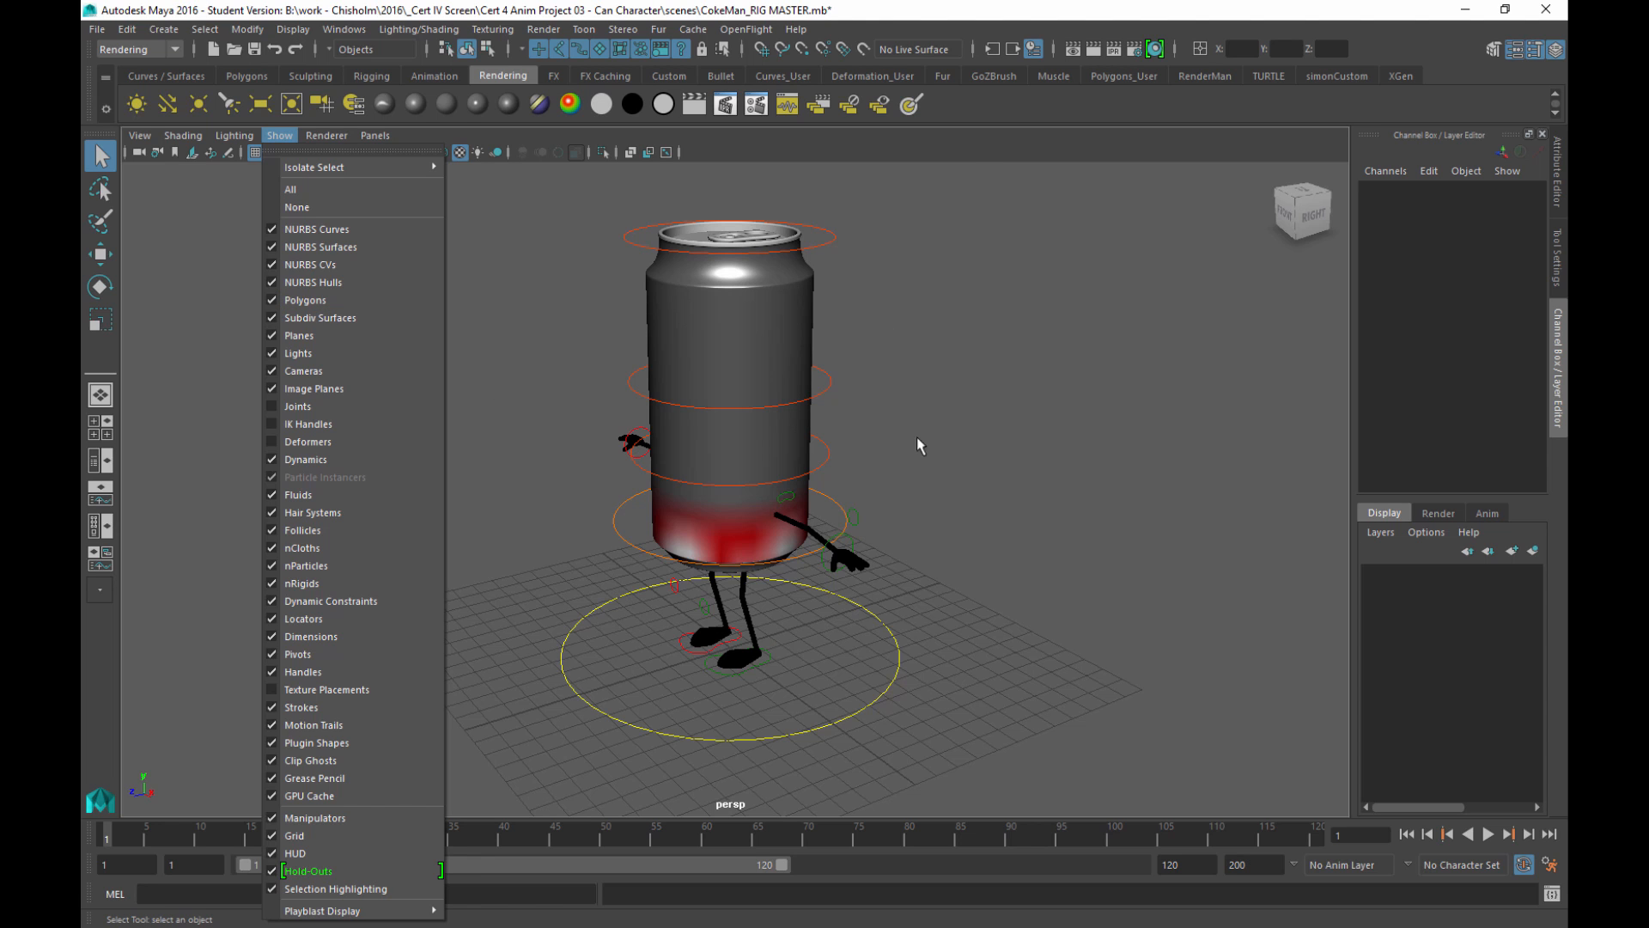
{"action": "left_click", "coordinate": [968, 163]}
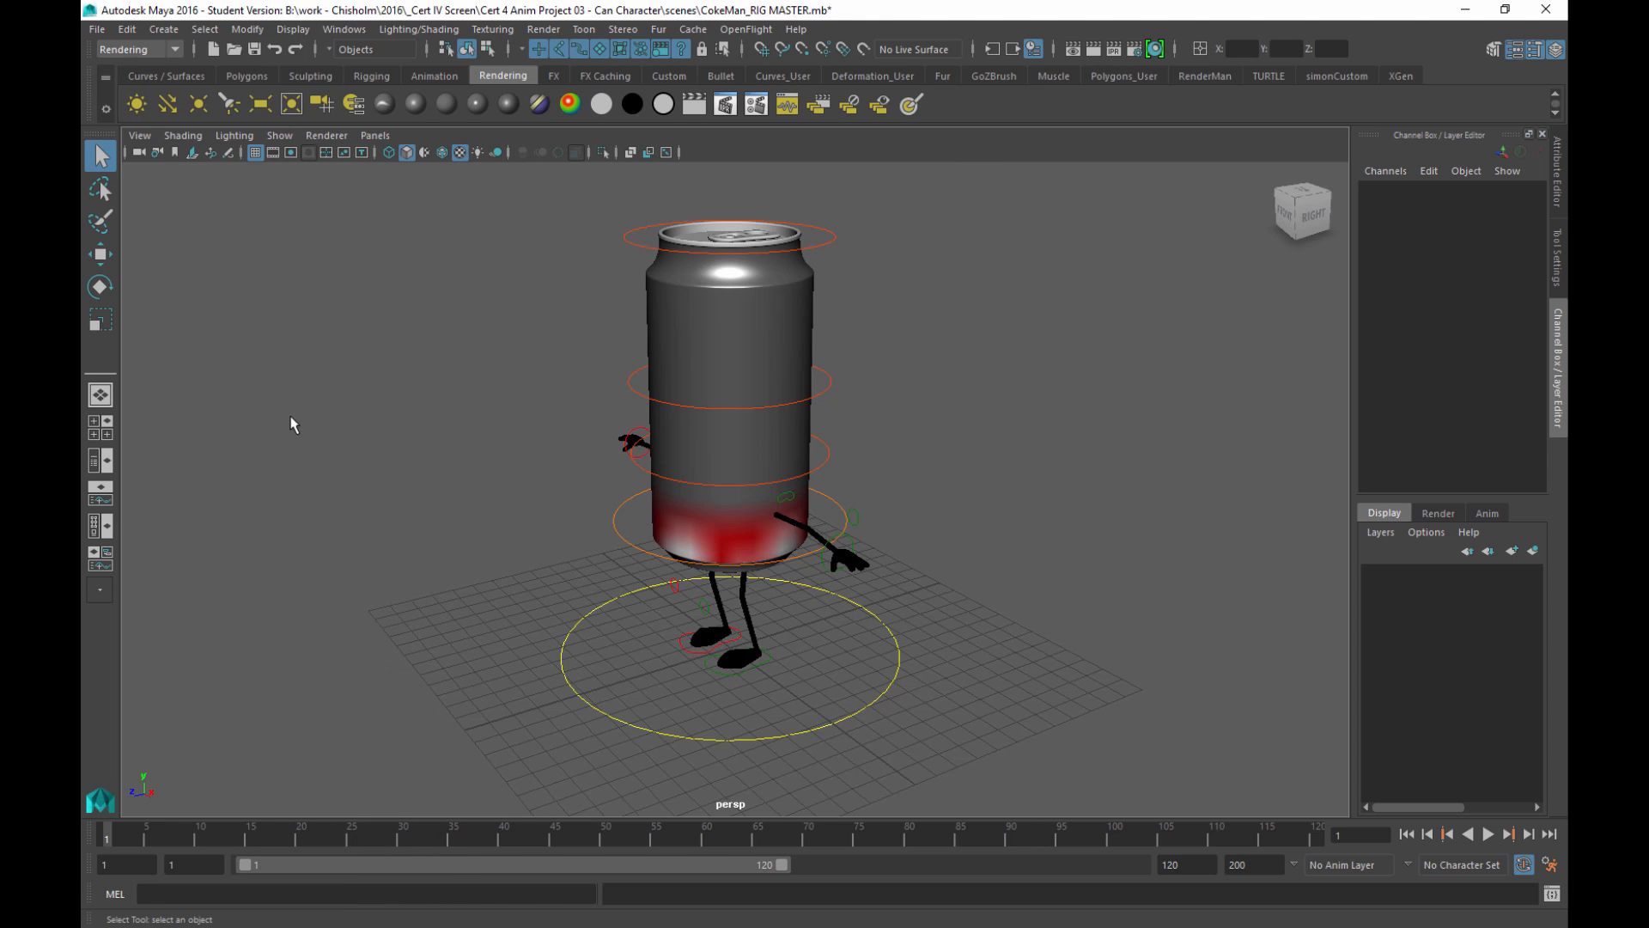
{"action": "left_click_drag", "start_coordinate": [429, 428], "coordinate": [475, 409], "text": "alt"}
{"action": "left_click_drag", "start_coordinate": [891, 335], "coordinate": [887, 338], "text": "alt"}
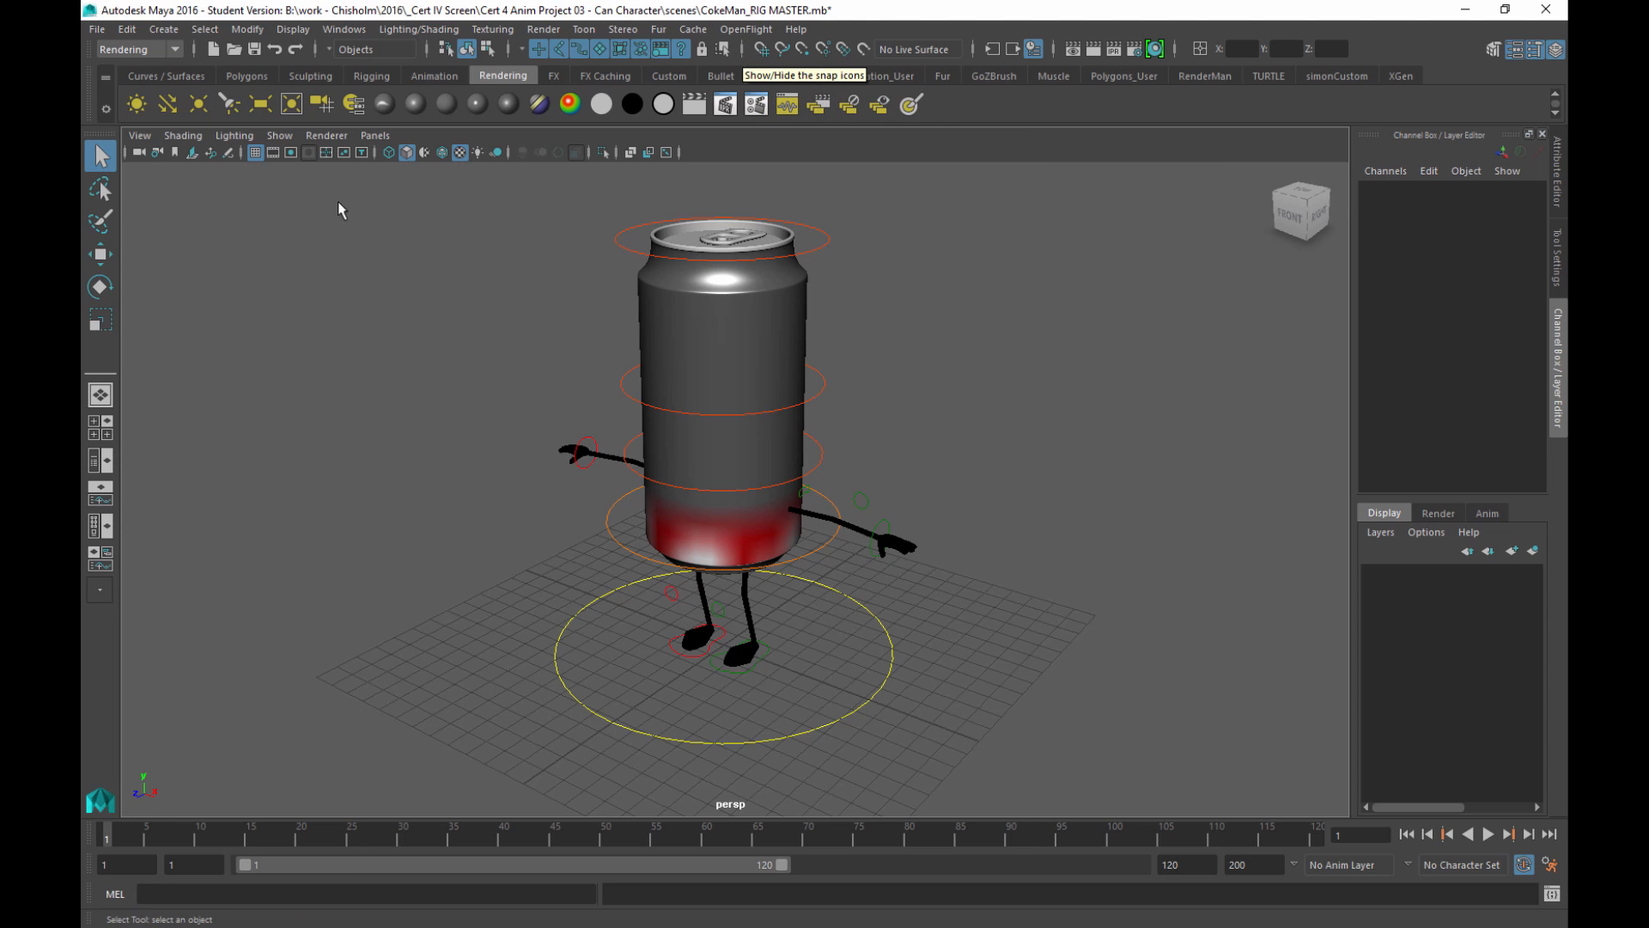
Save the rig scene under the new name Can Anim001 as Maya Binary in the project's scenes folder
{"action": "left_click", "coordinate": [97, 33]}
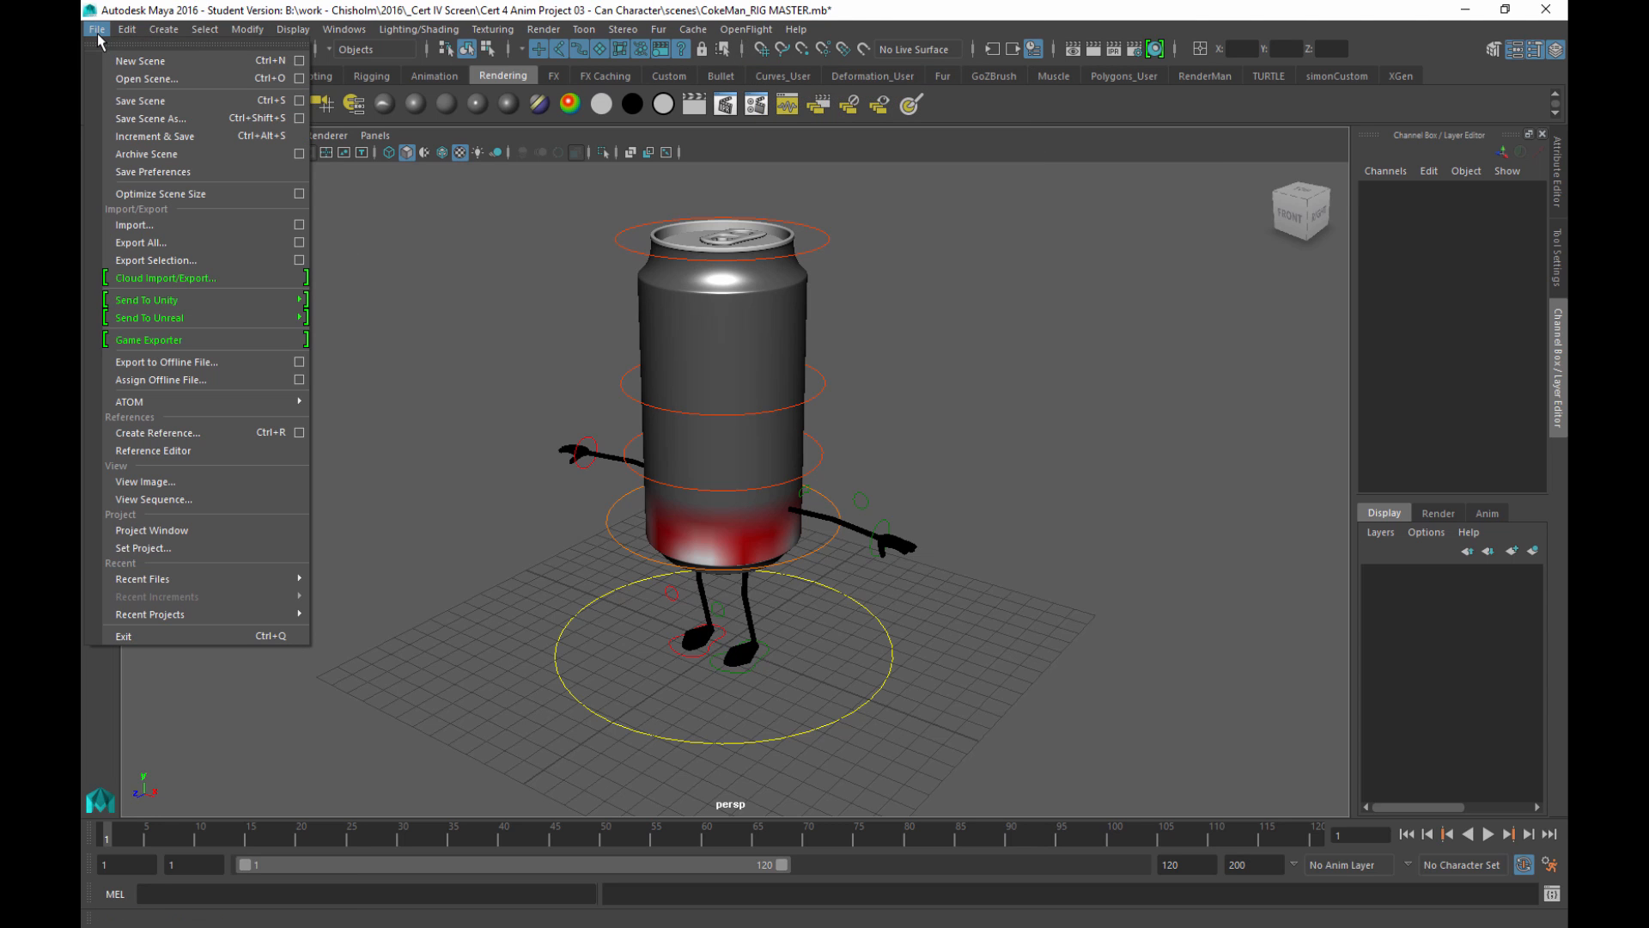
{"action": "left_click", "coordinate": [146, 119]}
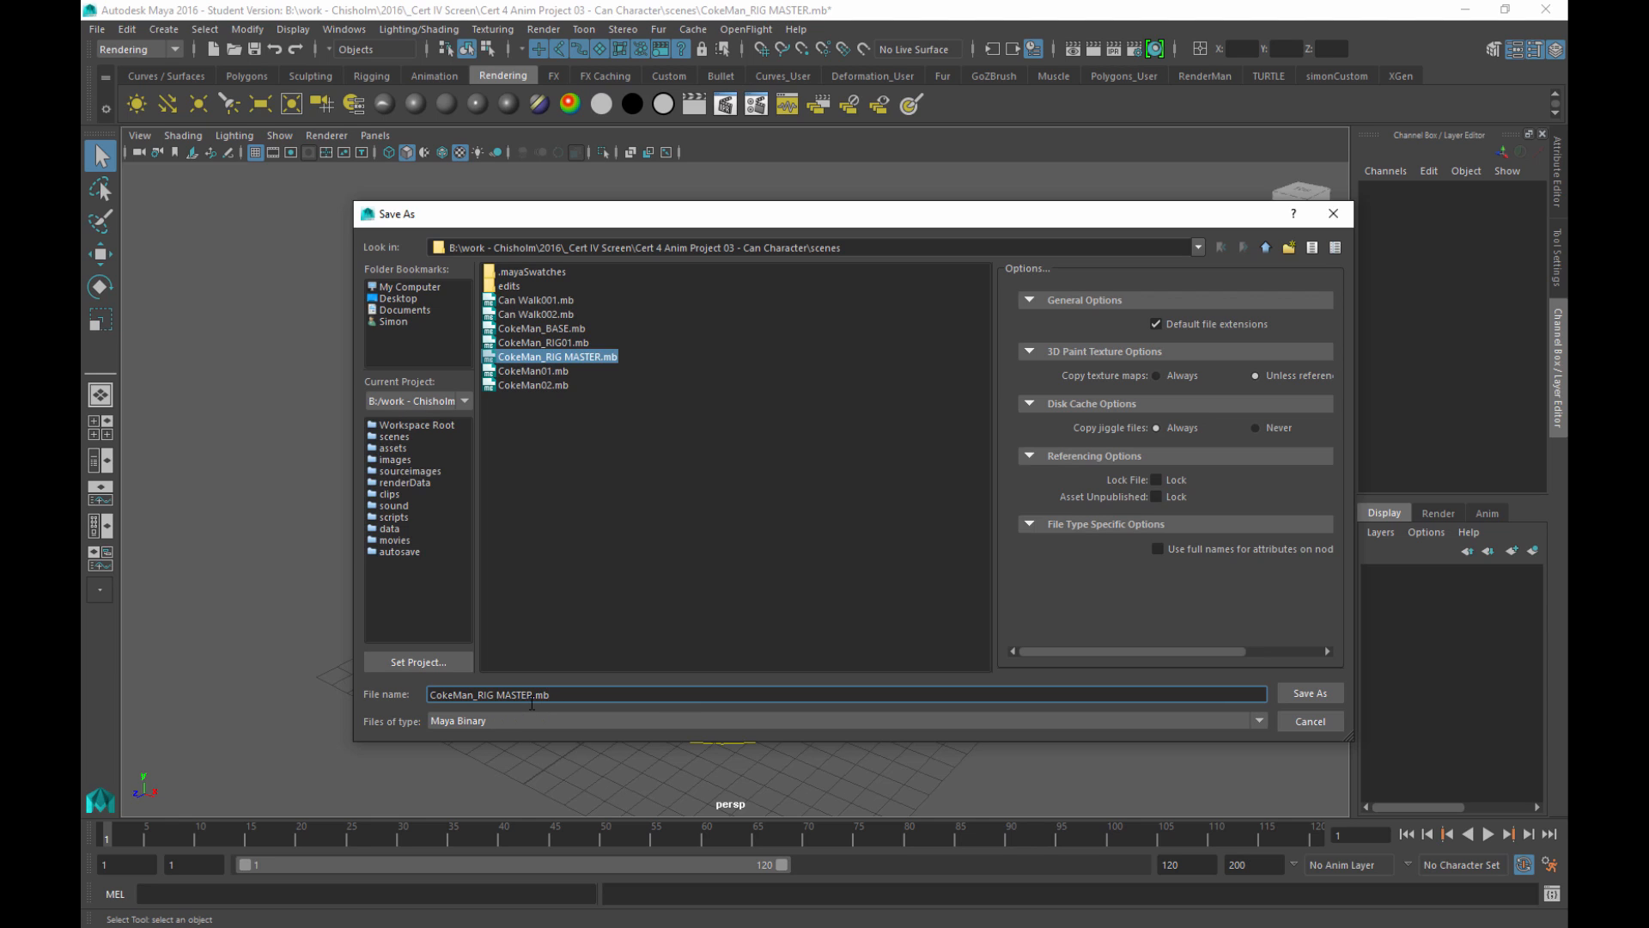
{"action": "left_click_drag", "start_coordinate": [534, 694], "coordinate": [427, 695]}
{"action": "type", "text": "Can Anim001"}
{"action": "left_click", "coordinate": [1286, 693]}
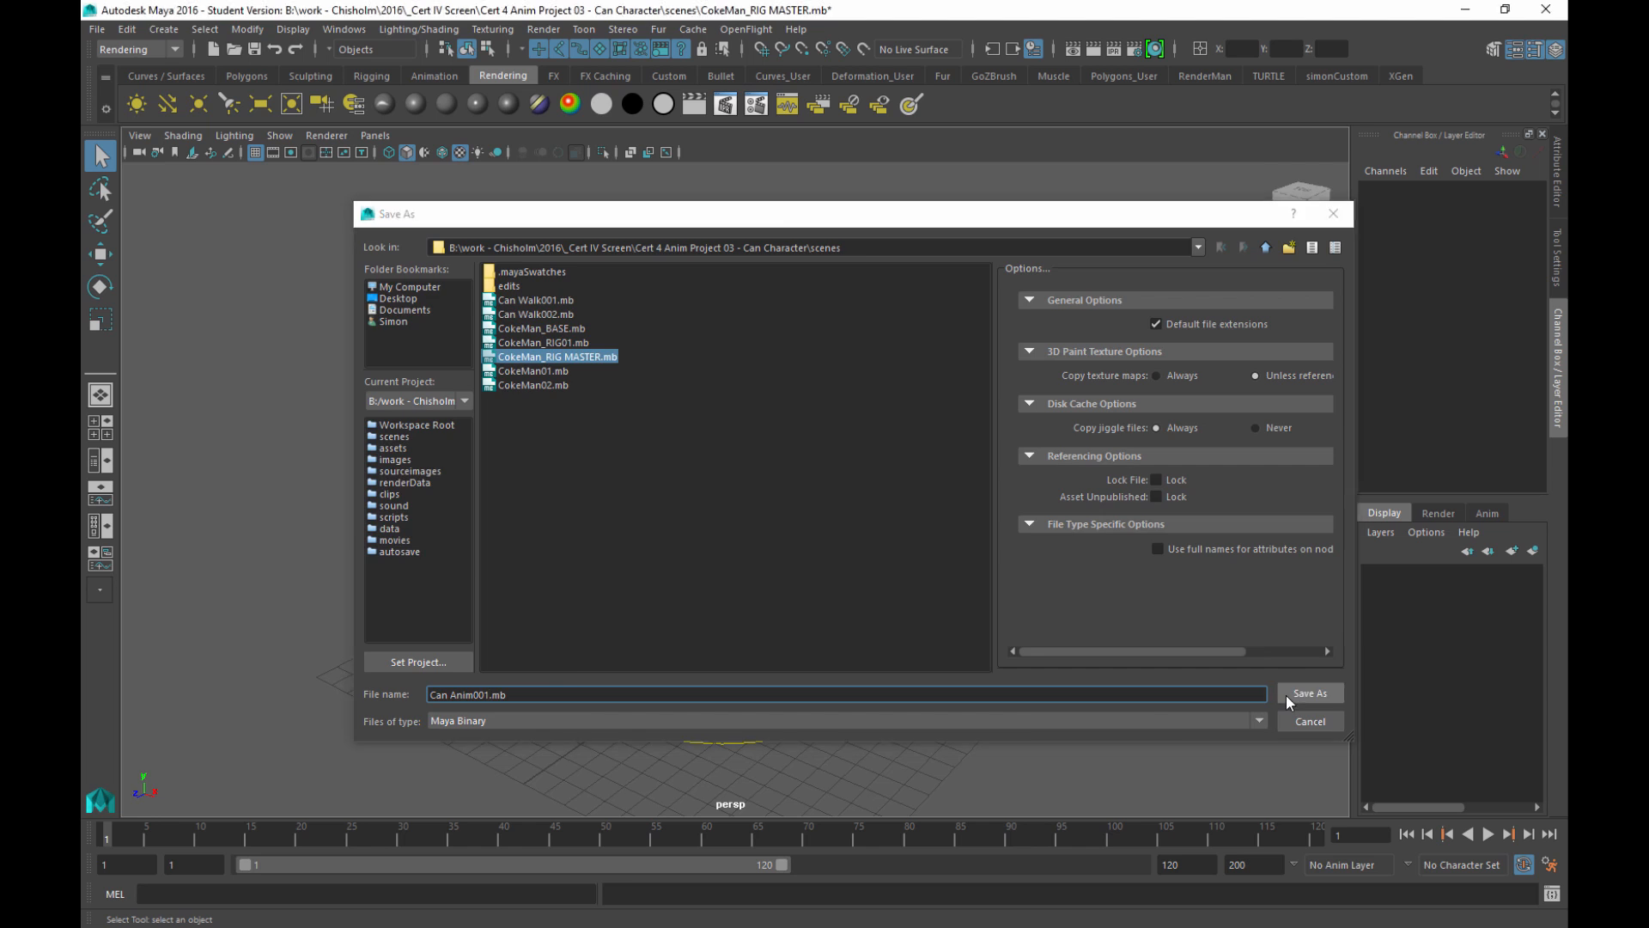
{"action": "left_click", "coordinate": [785, 488]}
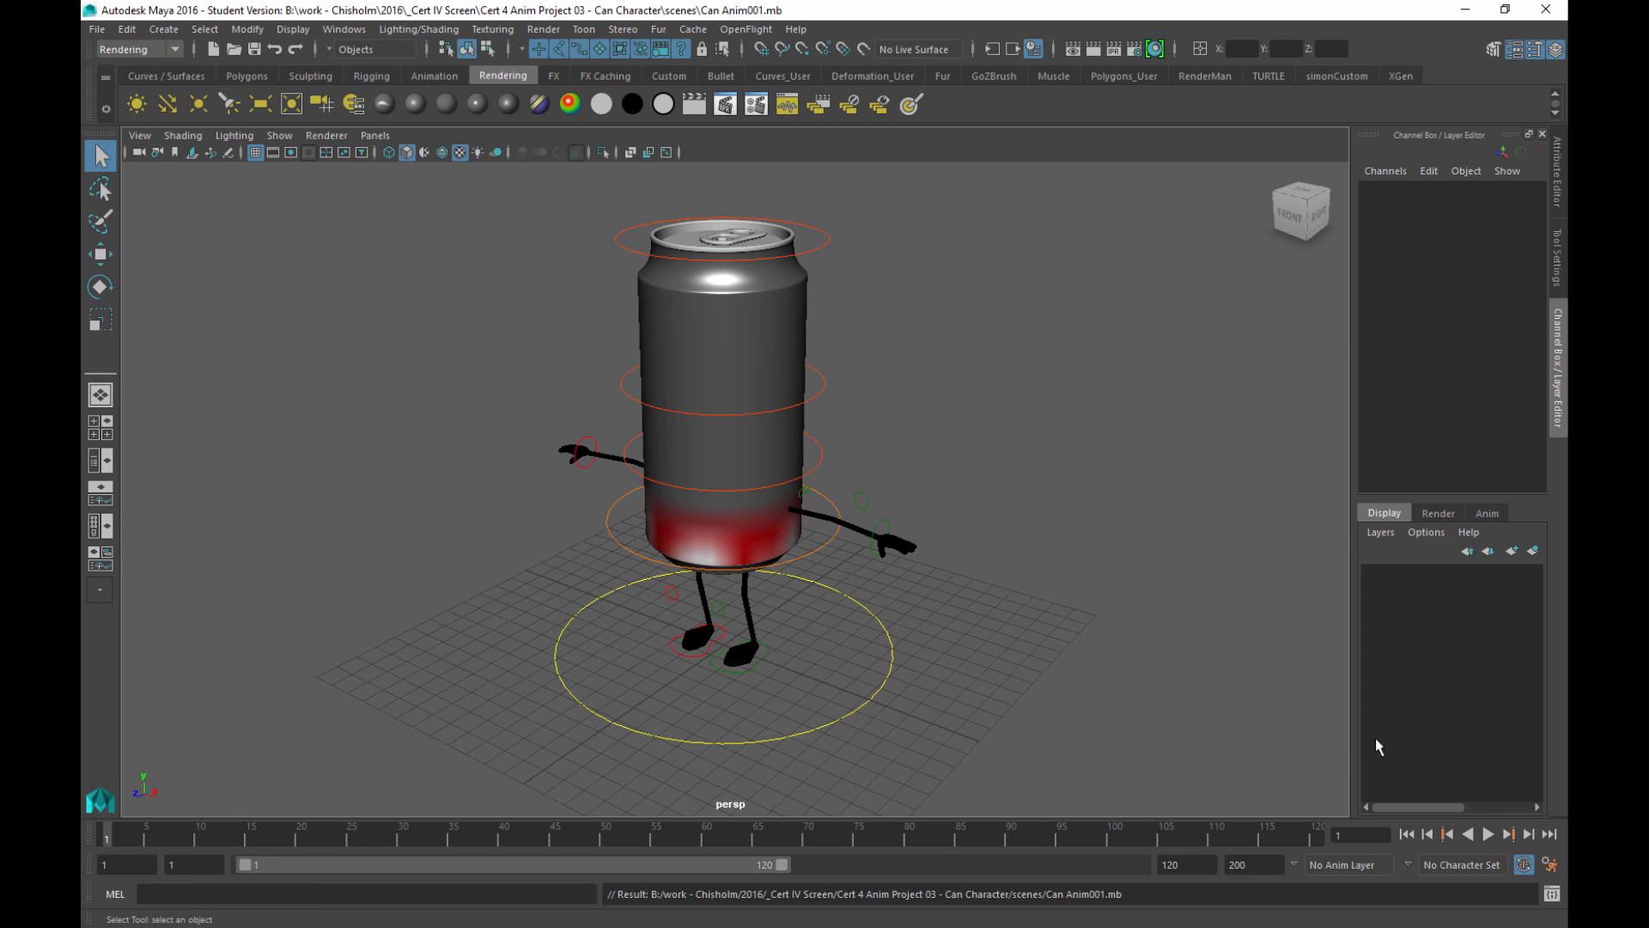
Set the working time unit to PAL (25 fps) in the general application preferences
{"action": "left_click", "coordinate": [1545, 866]}
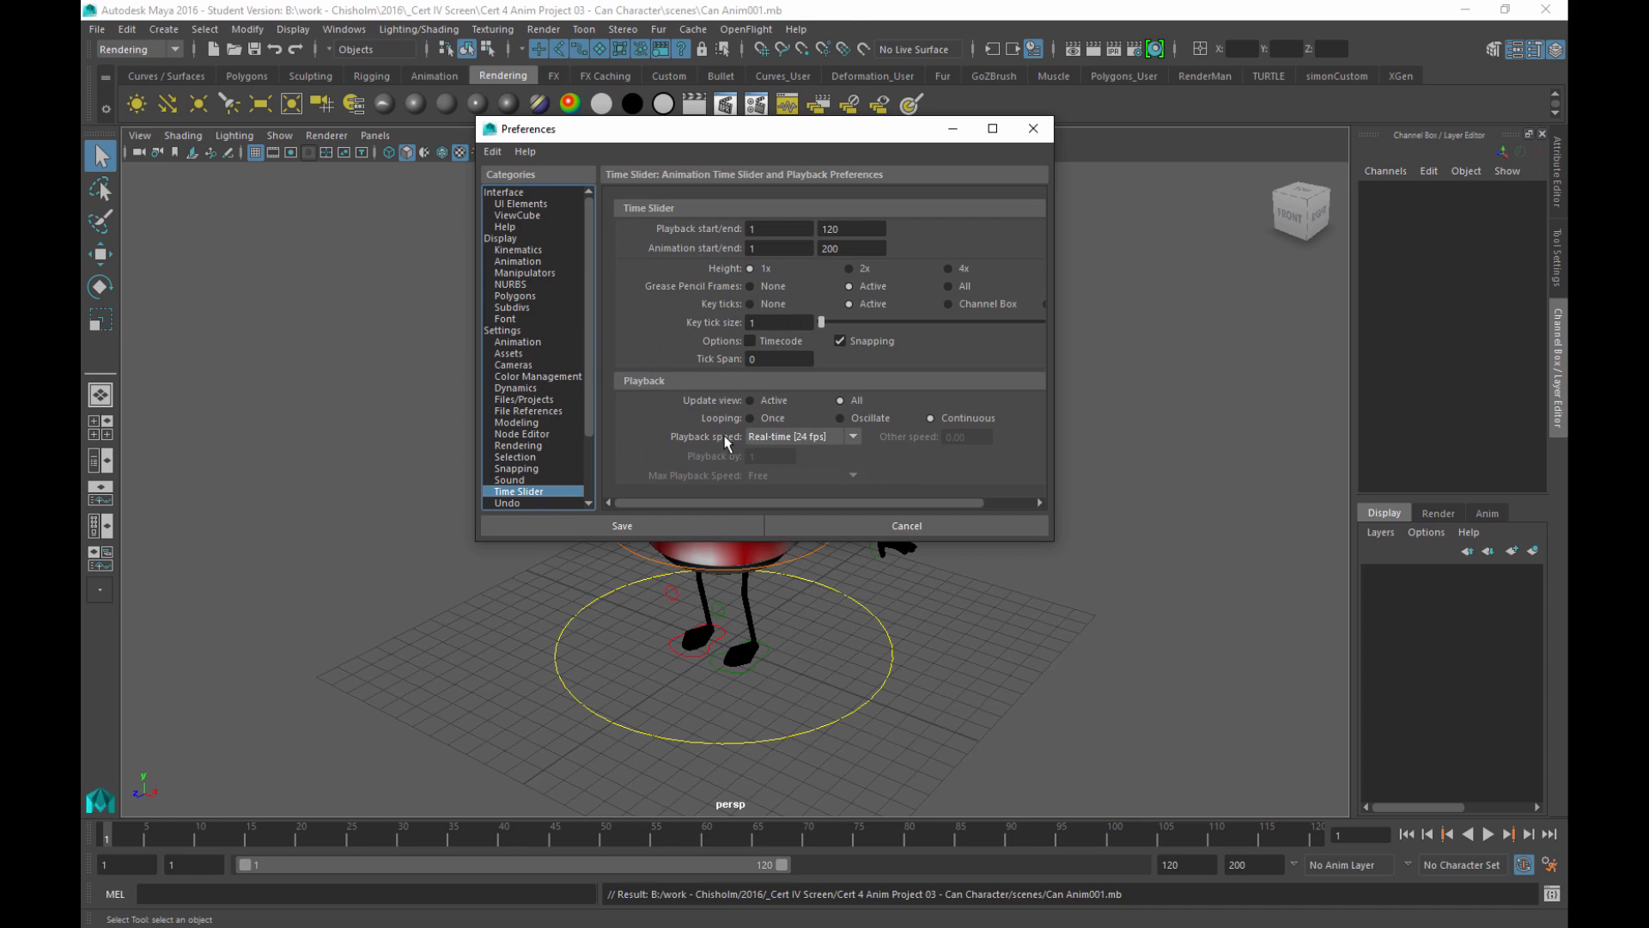
{"action": "left_click", "coordinate": [812, 438]}
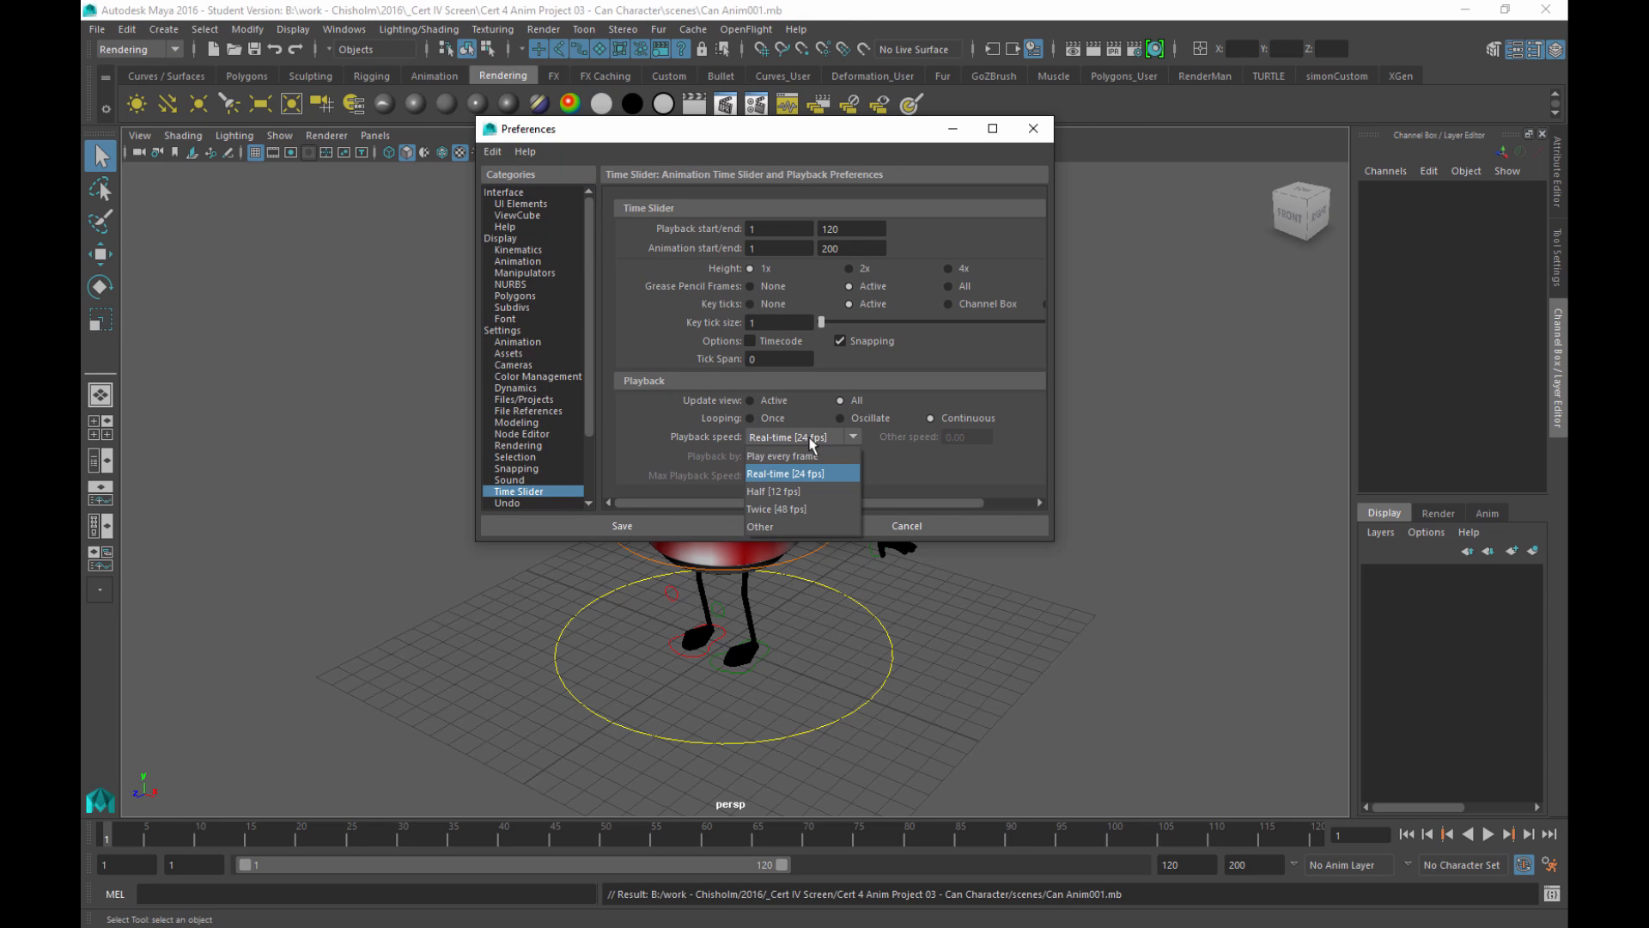
{"action": "left_click", "coordinate": [626, 350]}
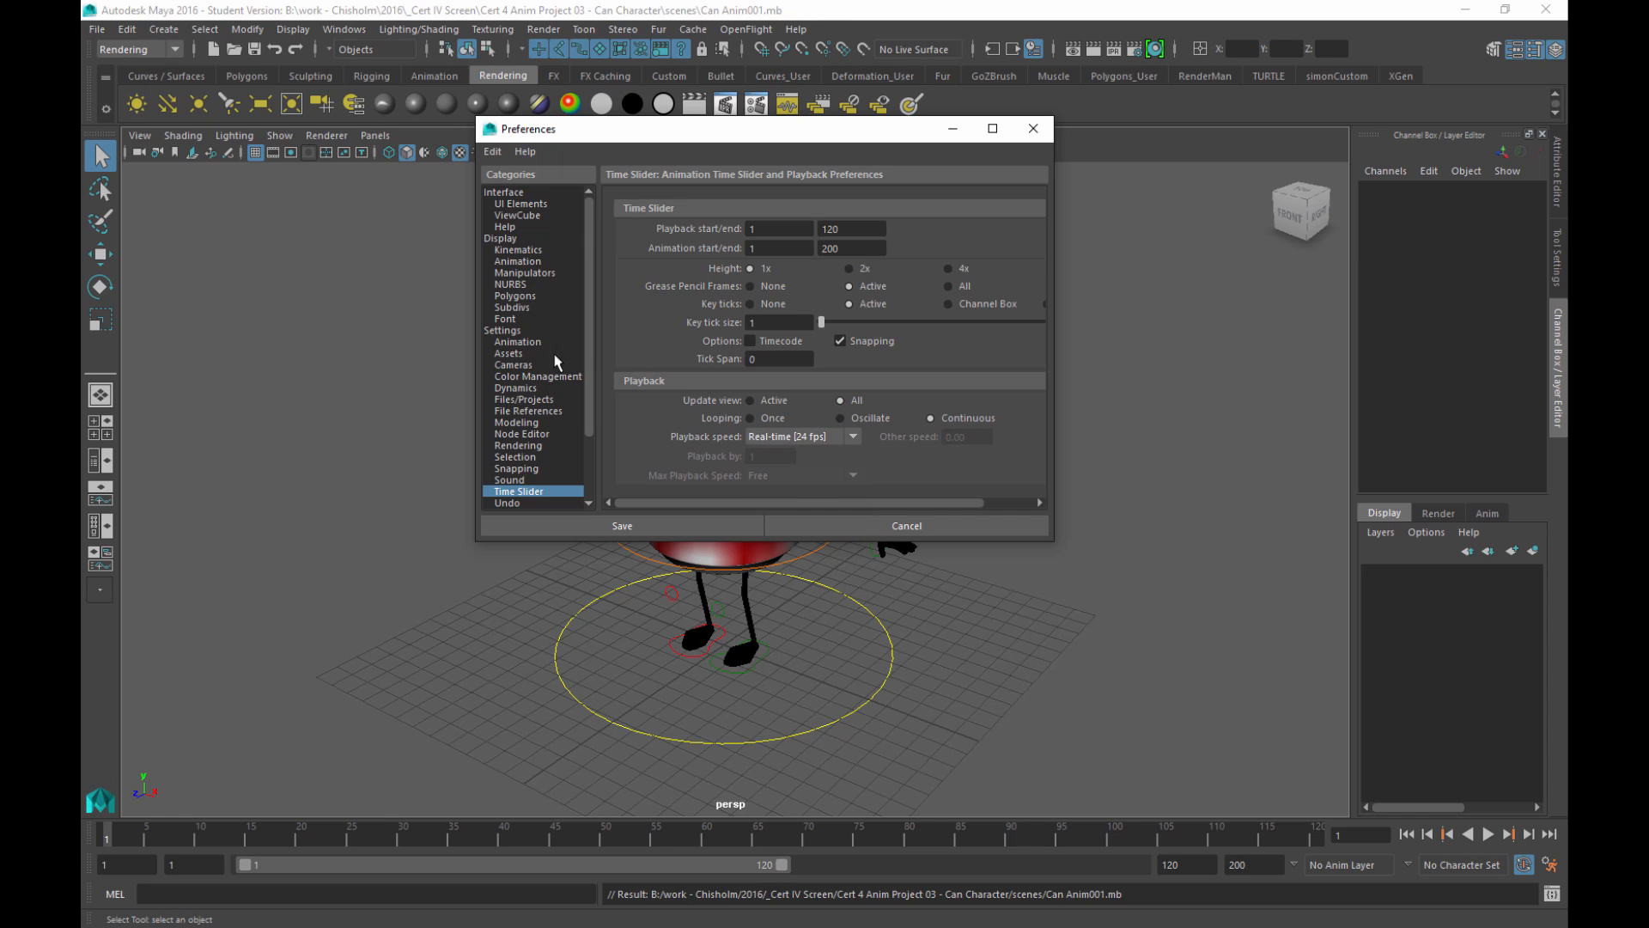
{"action": "left_click", "coordinate": [497, 332]}
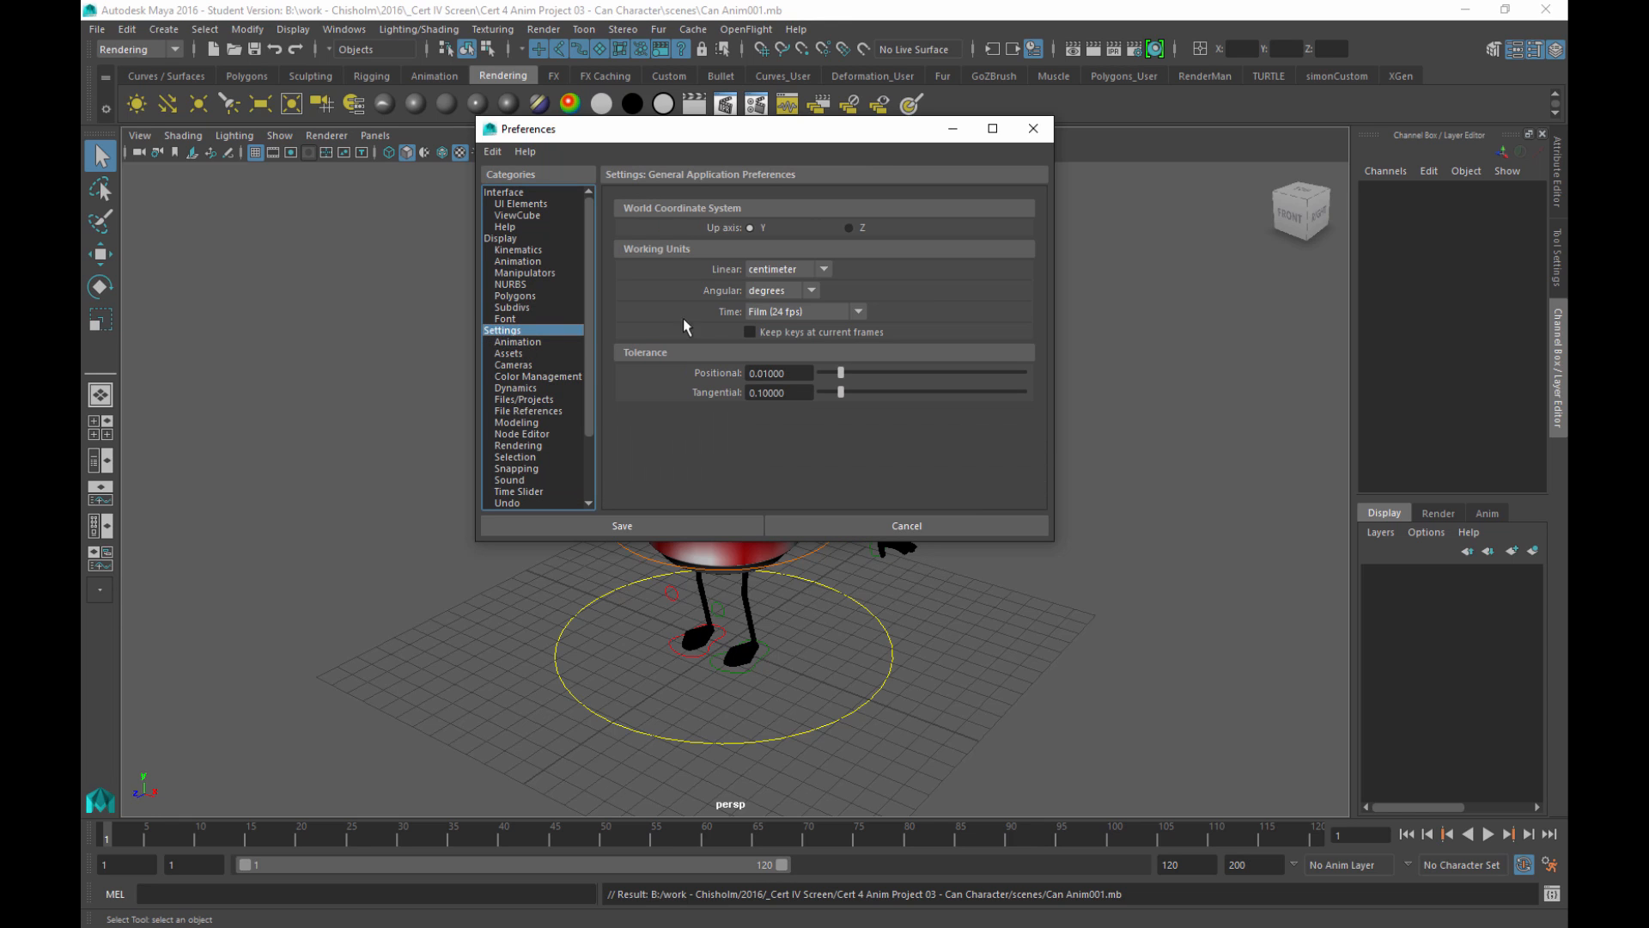
{"action": "left_click", "coordinate": [769, 313]}
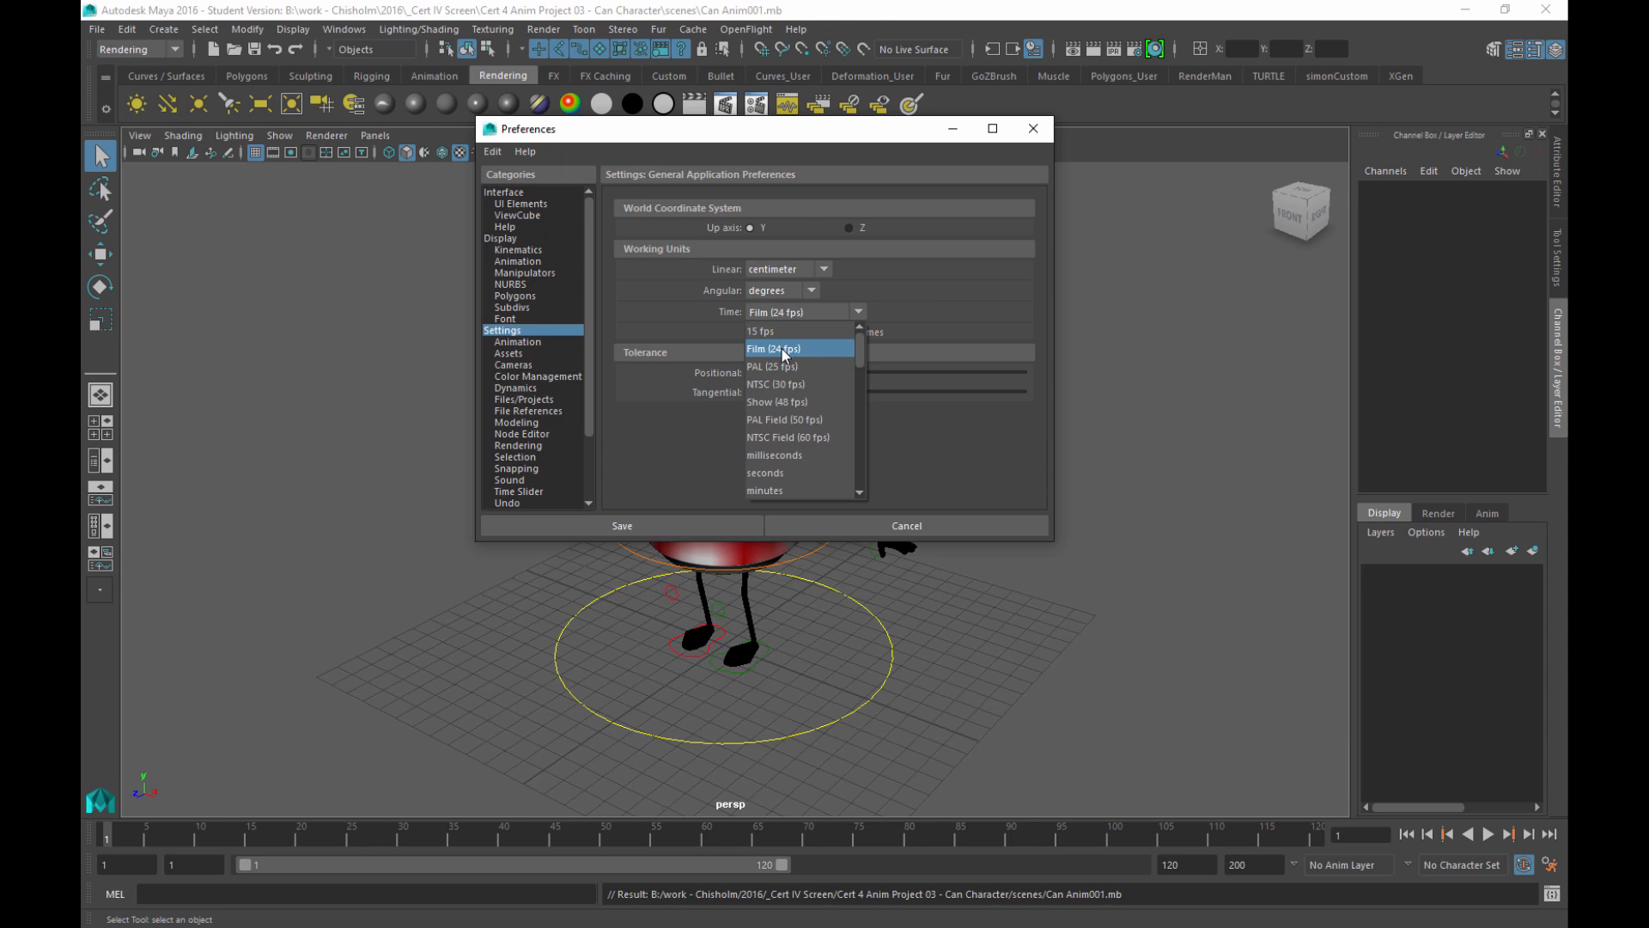
{"action": "left_click", "coordinate": [778, 367]}
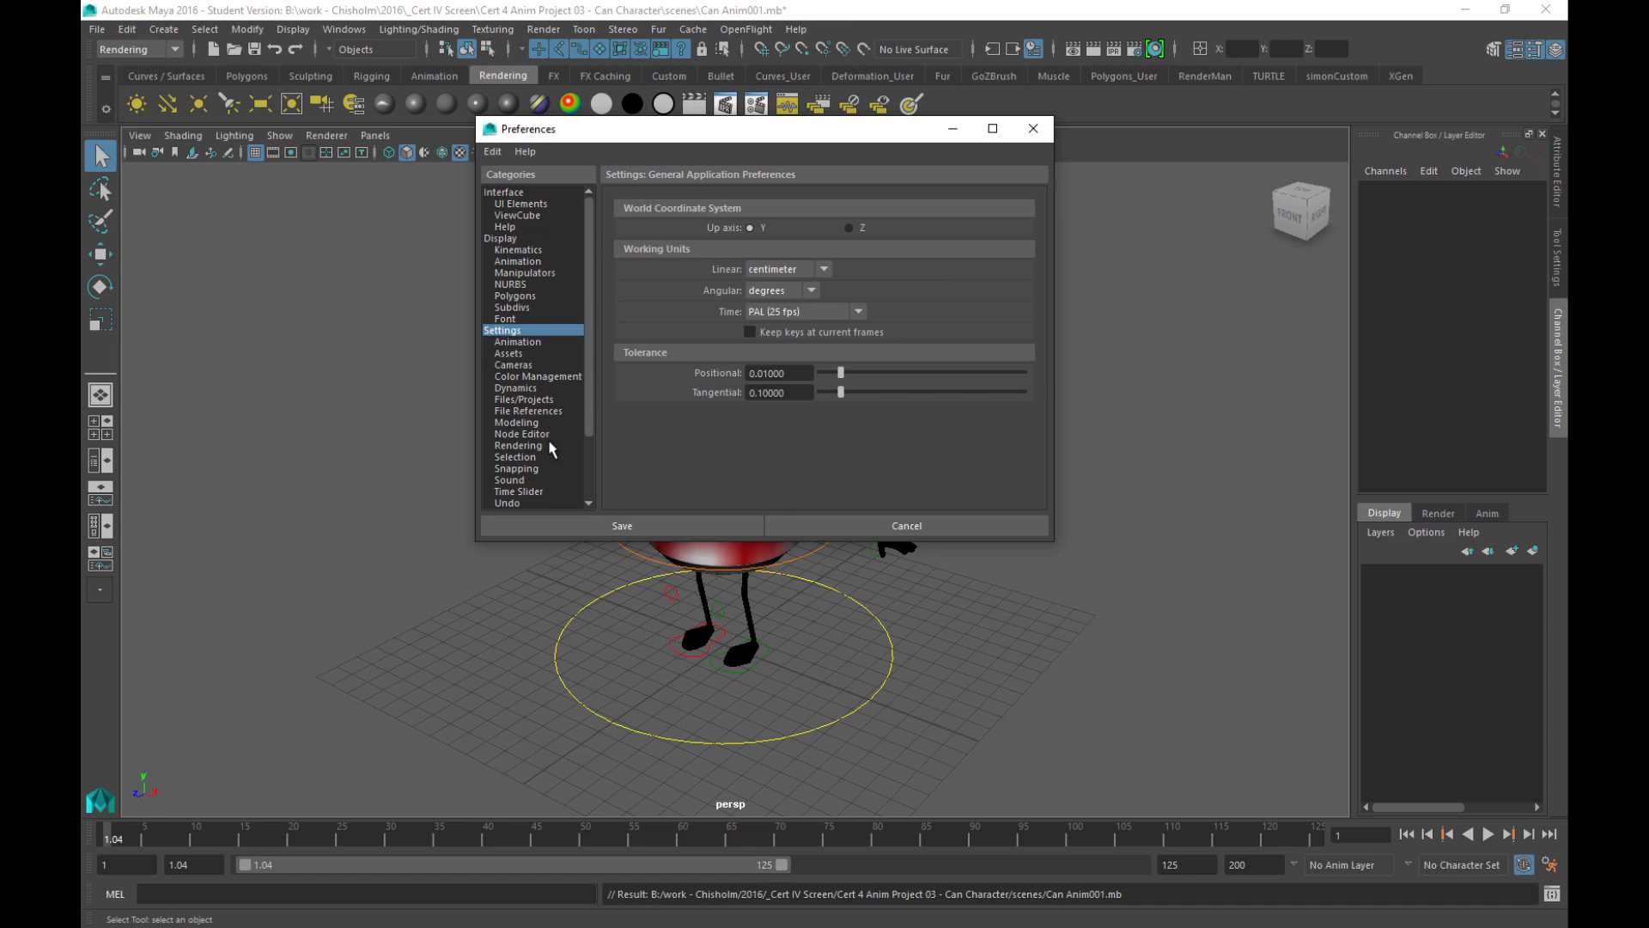
Review the undo queue and time slider playback settings, and save the preferences
{"action": "left_click", "coordinate": [508, 503]}
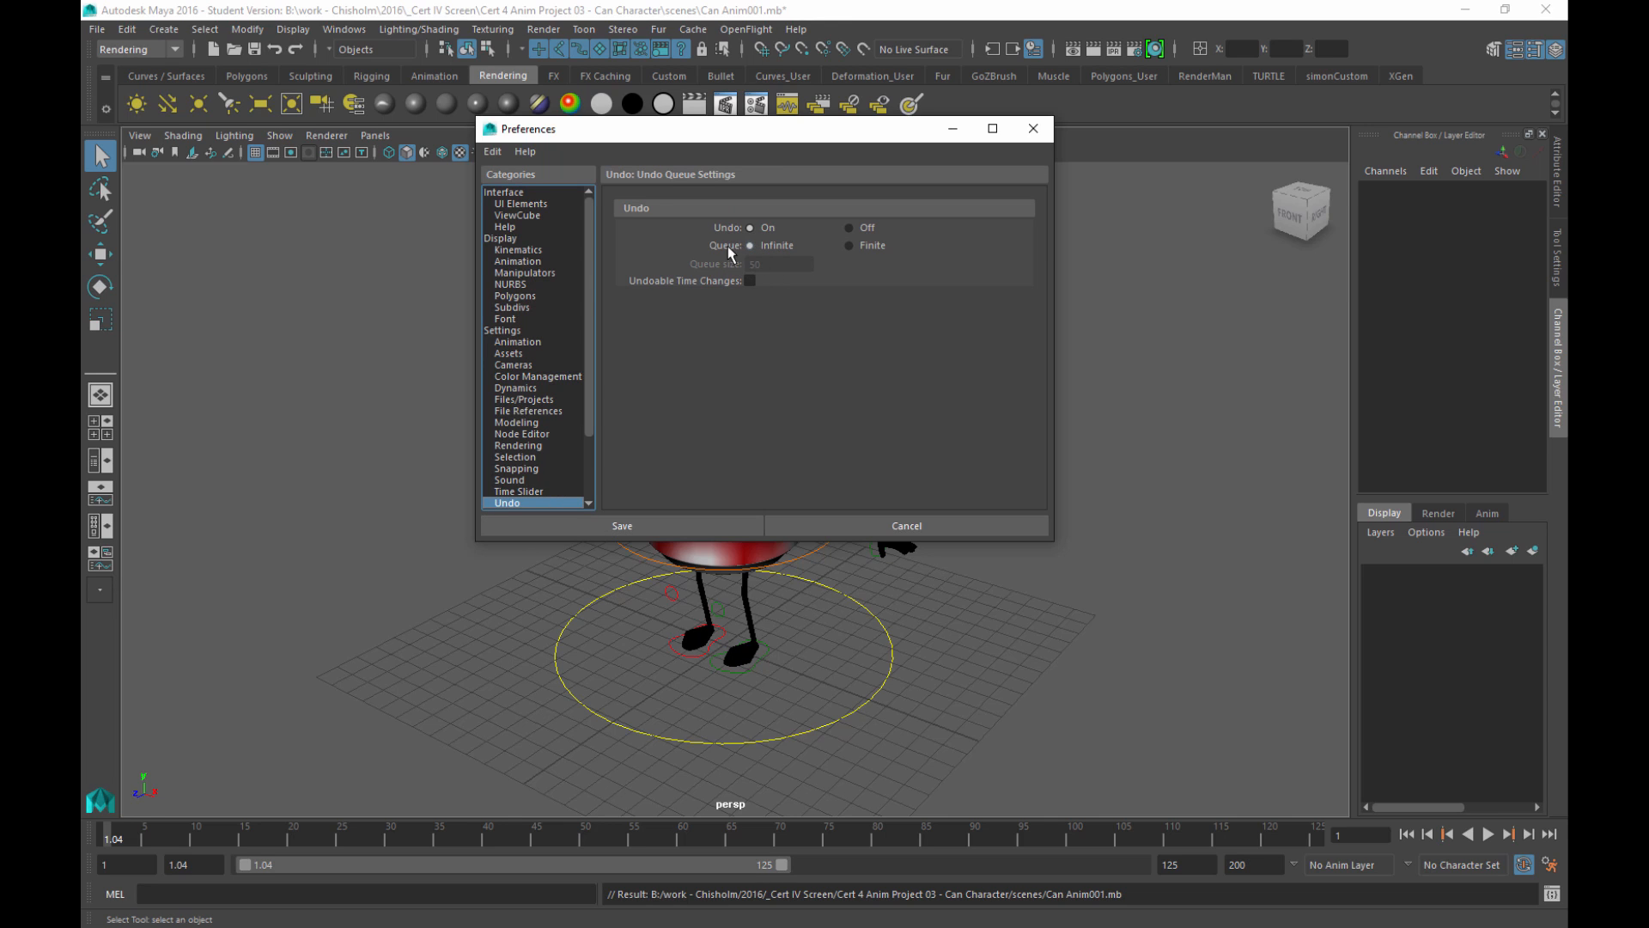
{"action": "left_click", "coordinate": [533, 488]}
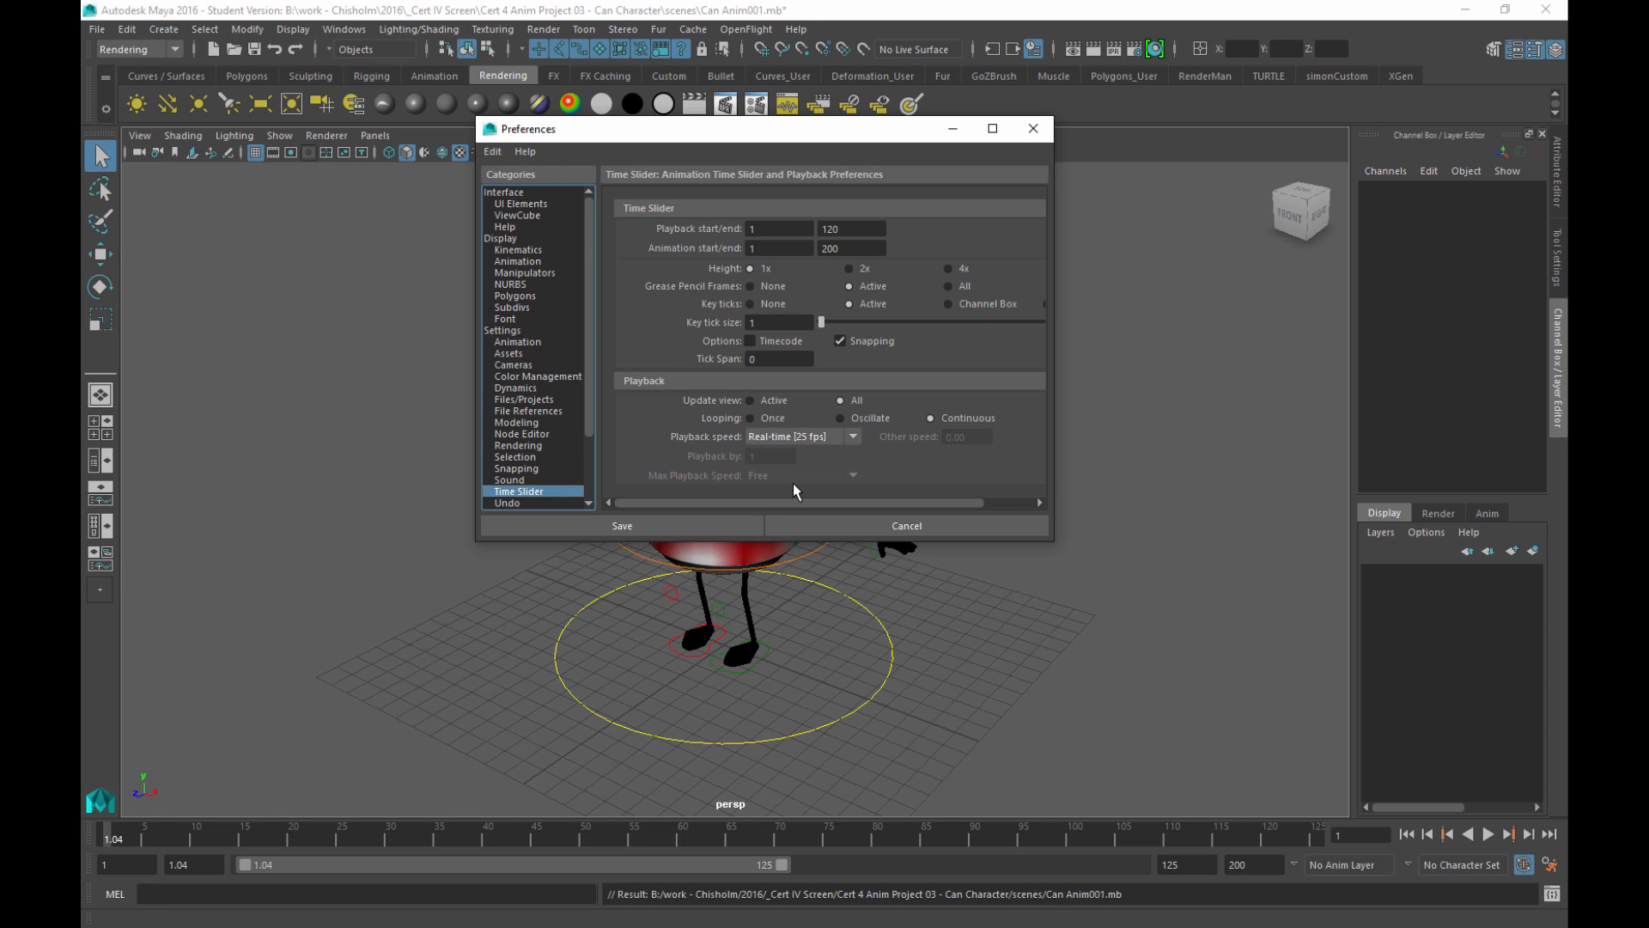
{"action": "left_click", "coordinate": [659, 530]}
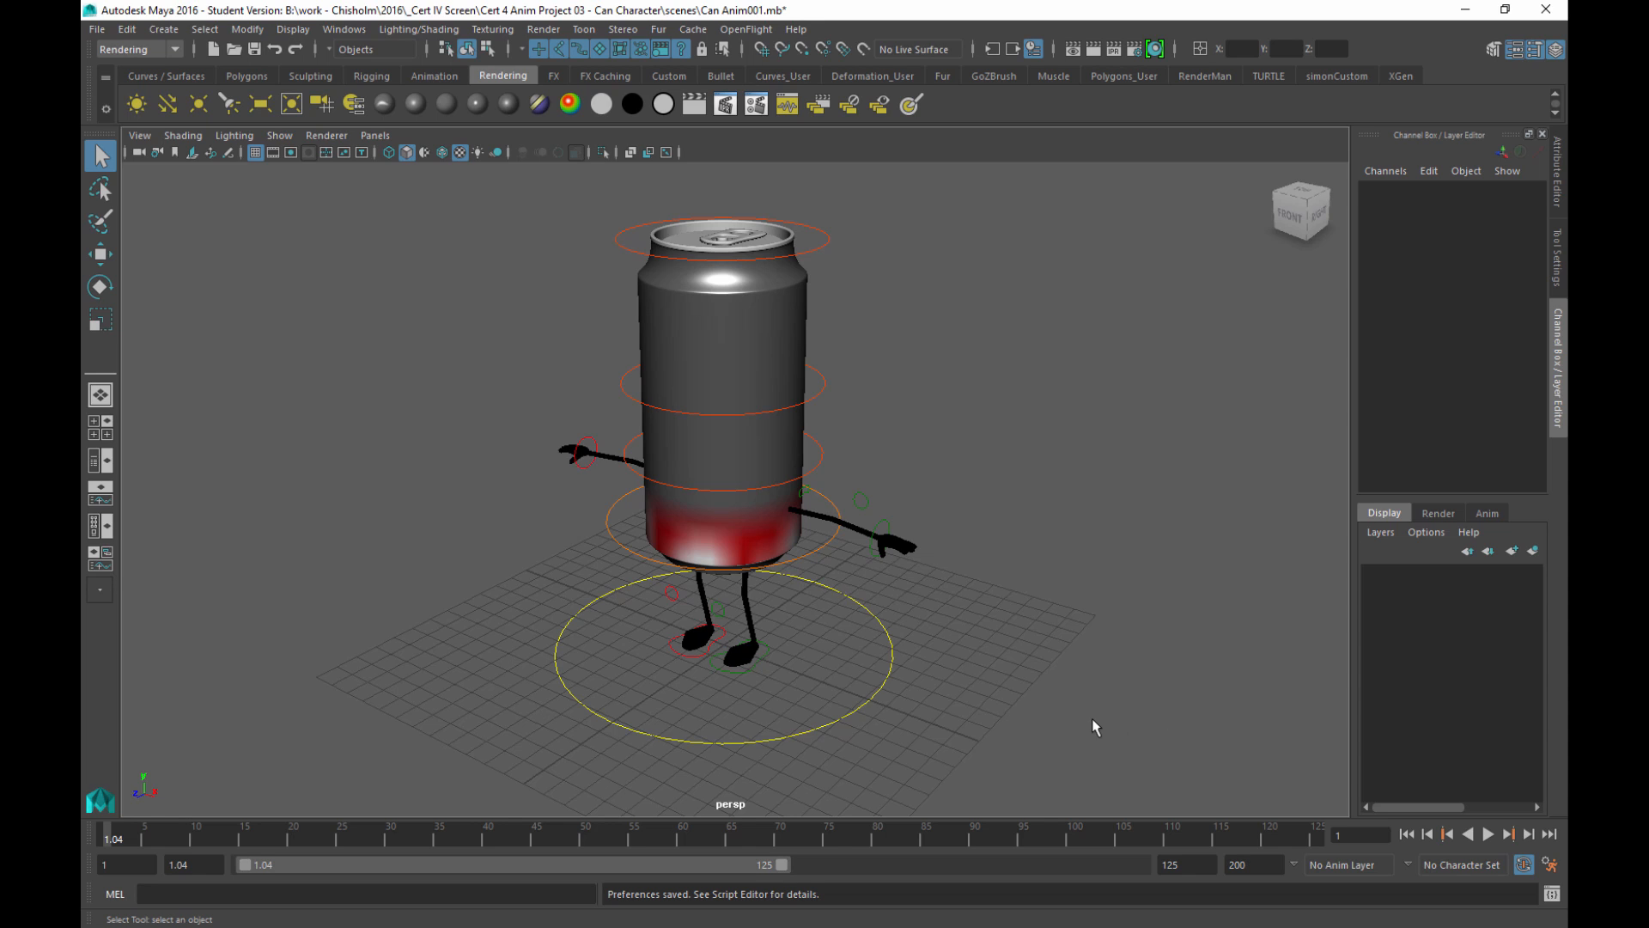
Set the playback start frame to -1 and put the current time at frame -1
{"action": "left_click", "coordinate": [103, 831]}
{"action": "double_click", "coordinate": [196, 864]}
{"action": "type", "text": "1"}
{"action": "key", "text": "Return"}
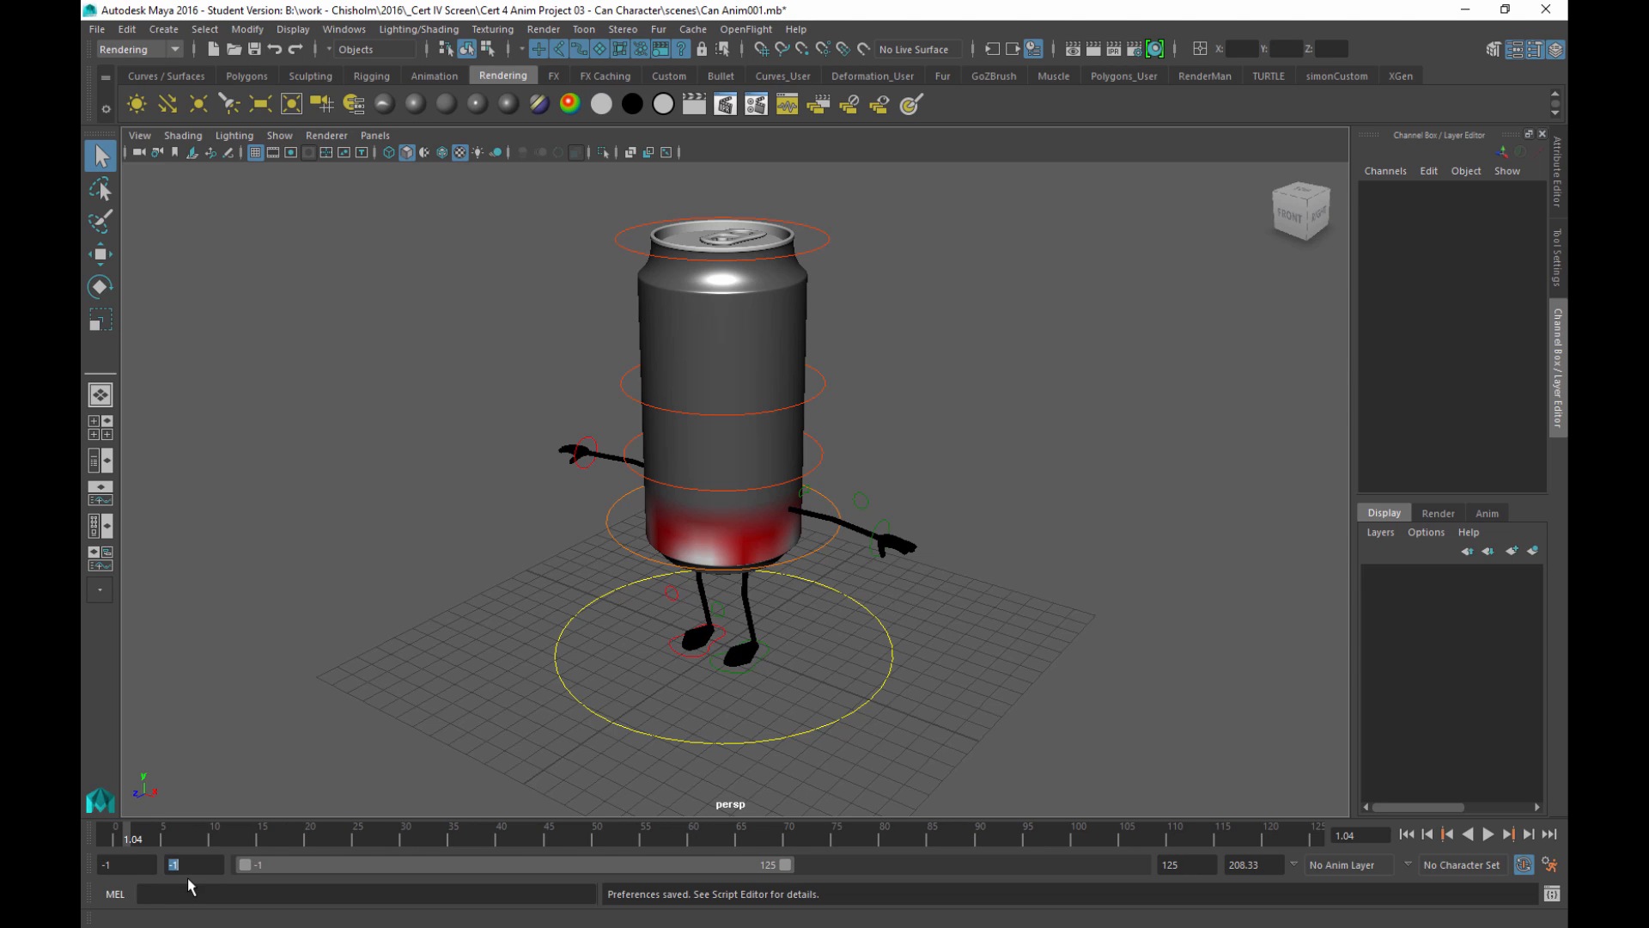
{"action": "key", "text": "alt+shift+v"}
{"action": "key", "text": "alt+v"}
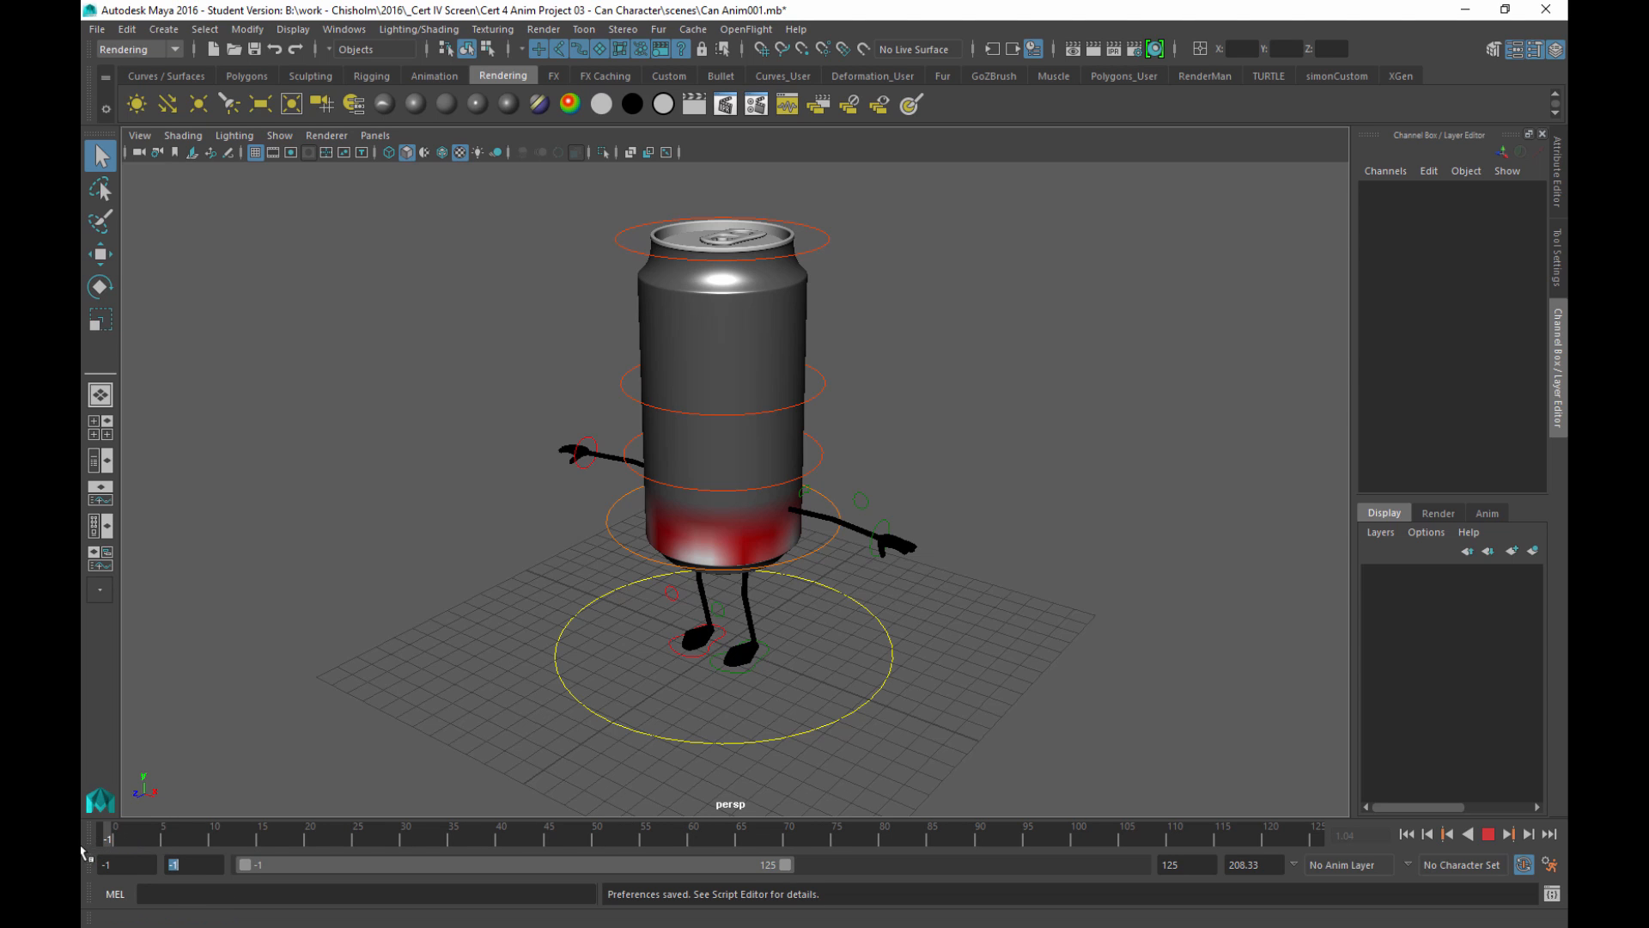
{"action": "left_click_drag", "start_coordinate": [81, 848], "coordinate": [84, 848]}
{"action": "key", "text": "alt+v"}
{"action": "left_click", "coordinate": [107, 845]}
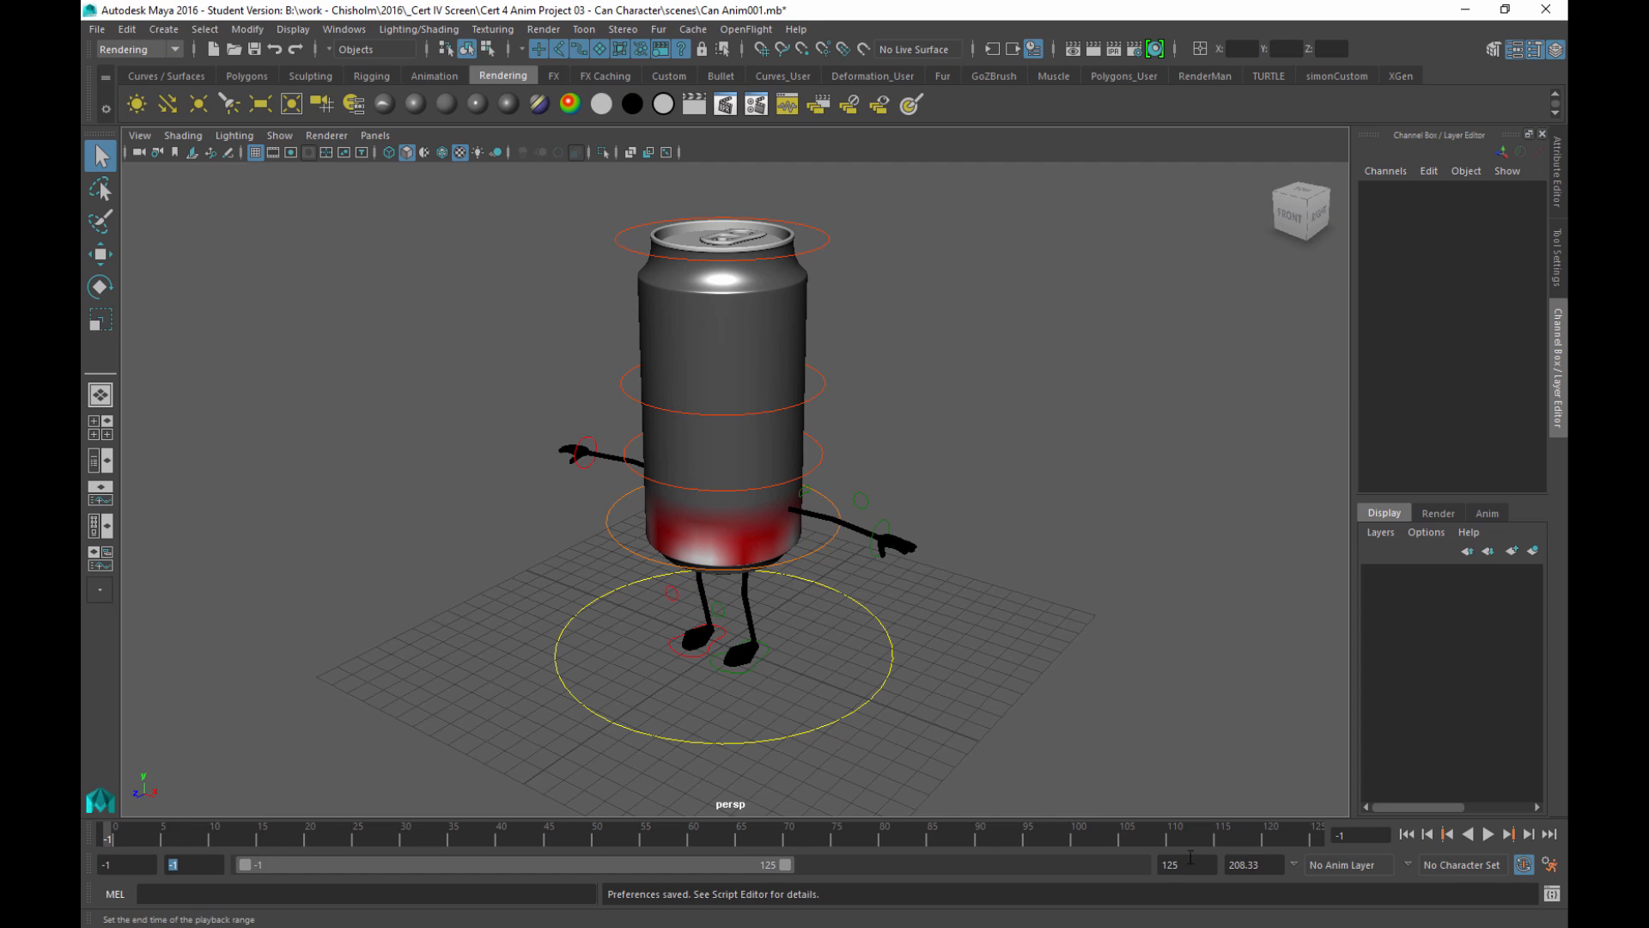
Set the animation end frame to 33
{"action": "left_click", "coordinate": [1250, 865]}
{"action": "type", "text": "33"}
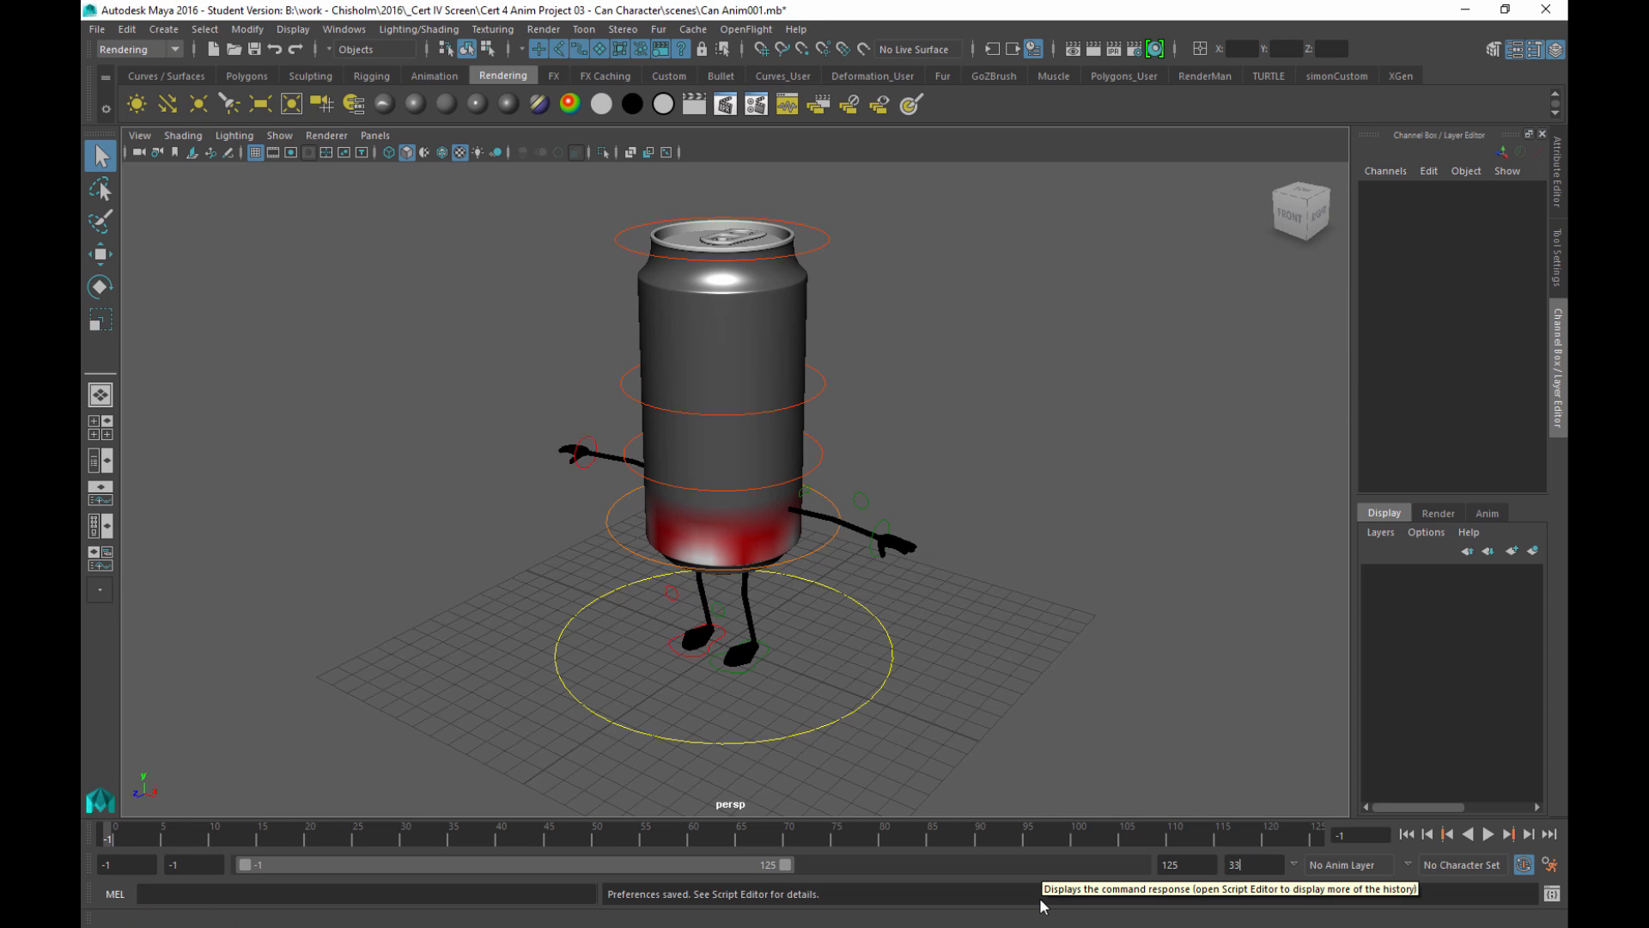
{"action": "key", "text": "Return"}
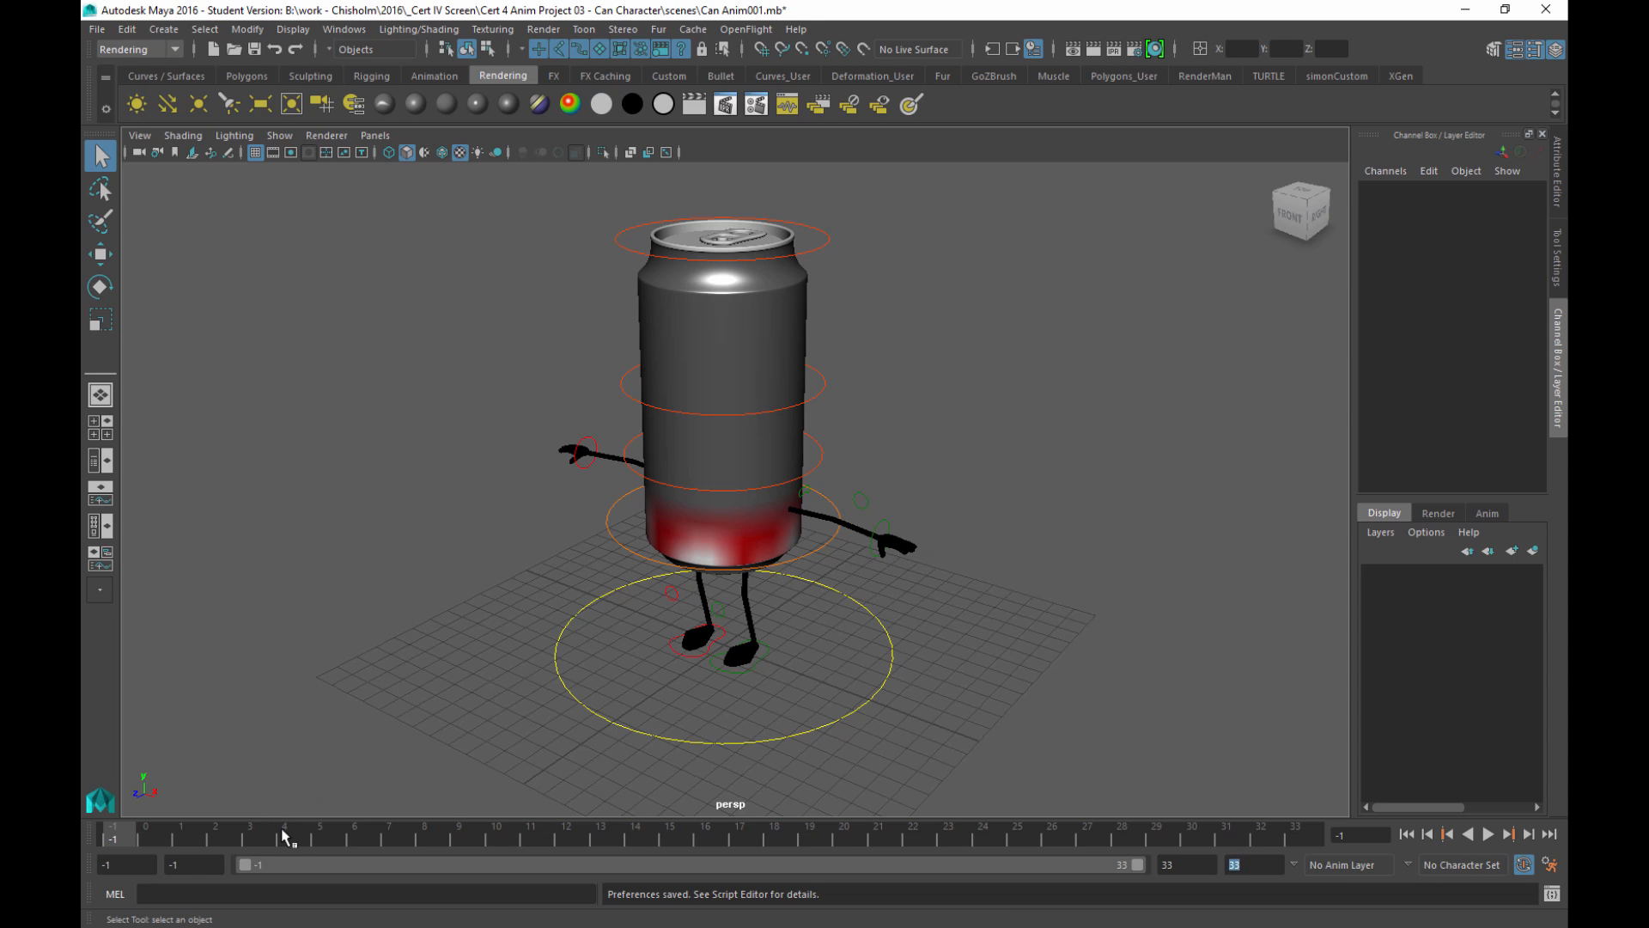
Go through frames 1, 32, 17 and 1 on the timeline, and return to frame -1
{"action": "left_click", "coordinate": [181, 837]}
{"action": "left_click", "coordinate": [1261, 838]}
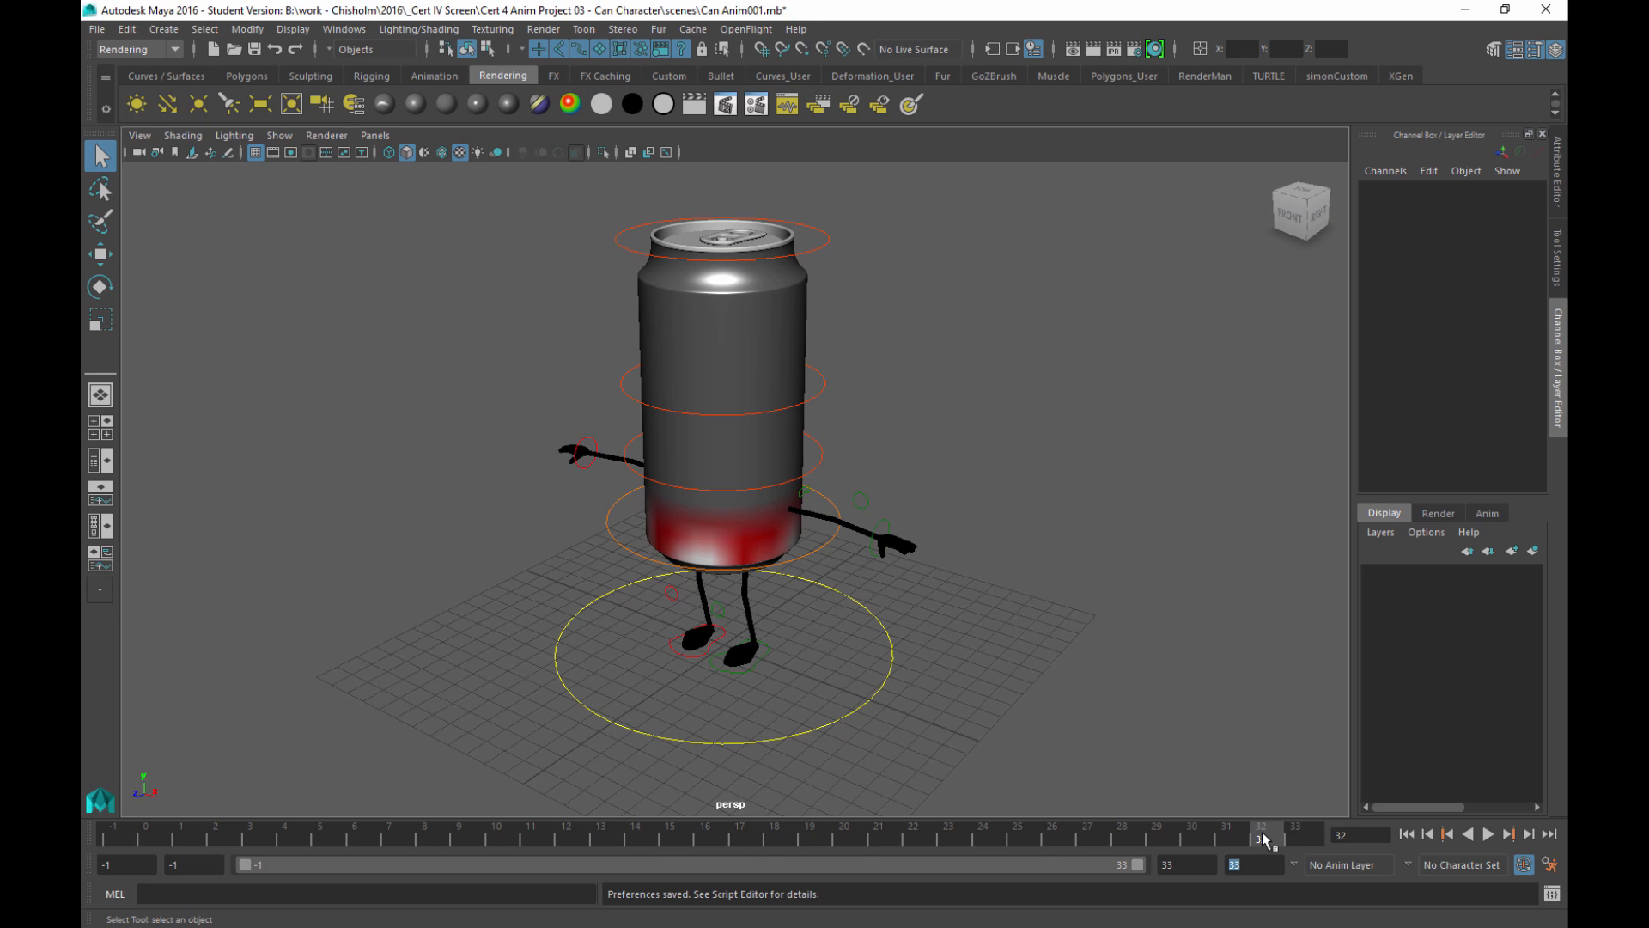
{"action": "left_click", "coordinate": [742, 835]}
{"action": "left_click", "coordinate": [194, 841]}
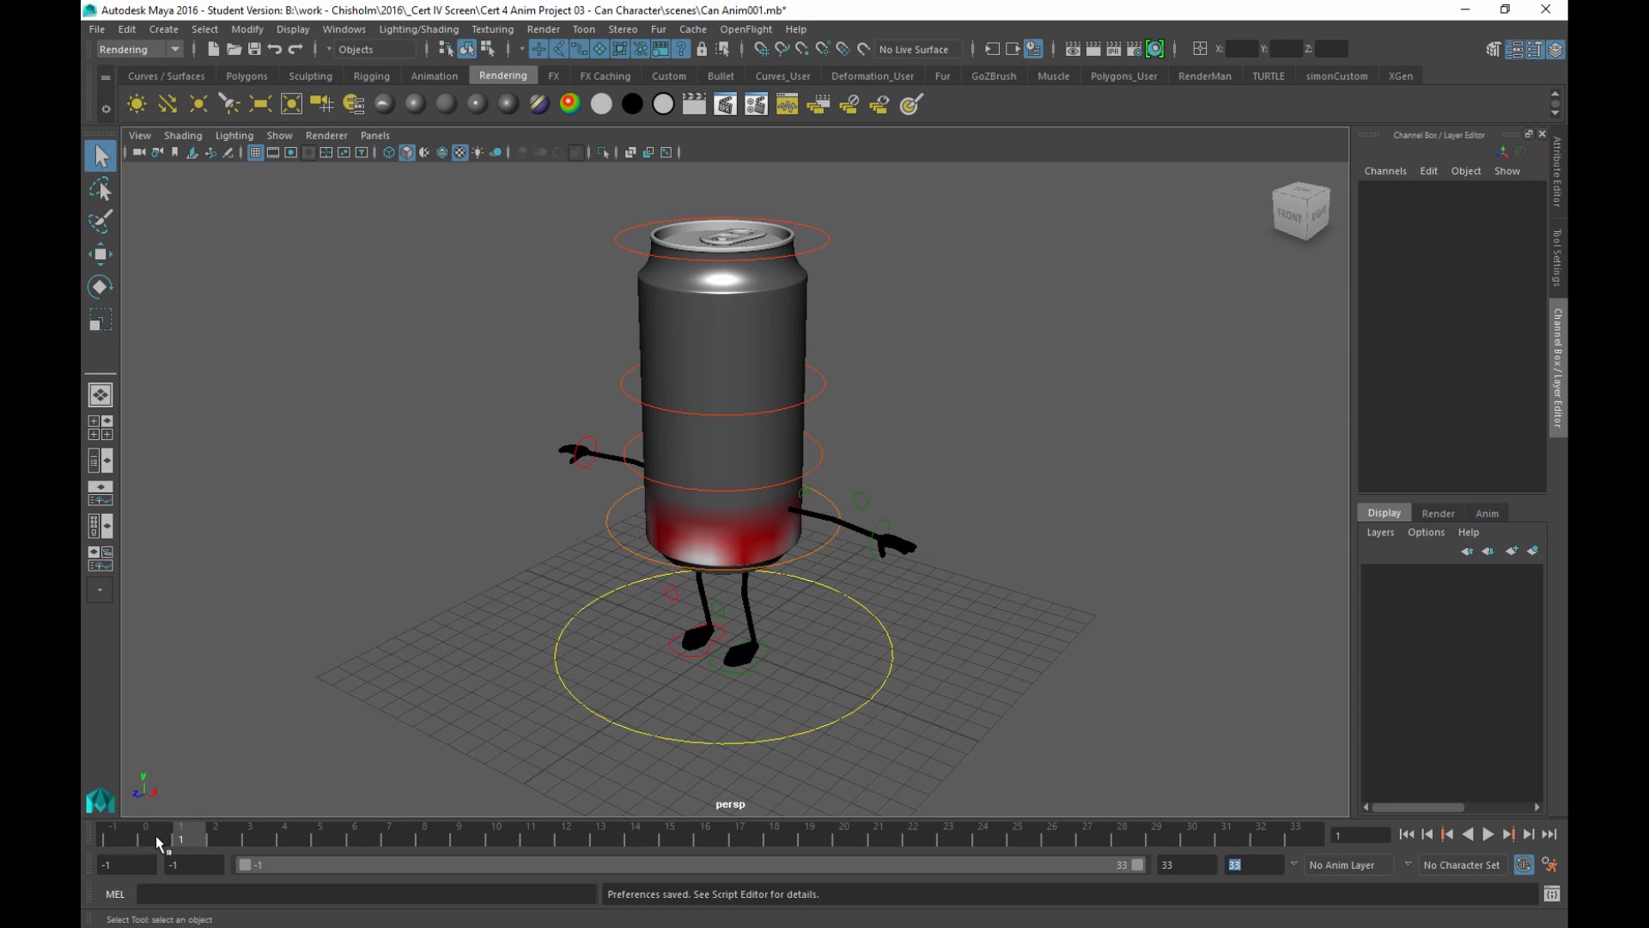
{"action": "left_click", "coordinate": [112, 837]}
{"action": "left_click", "coordinate": [116, 840]}
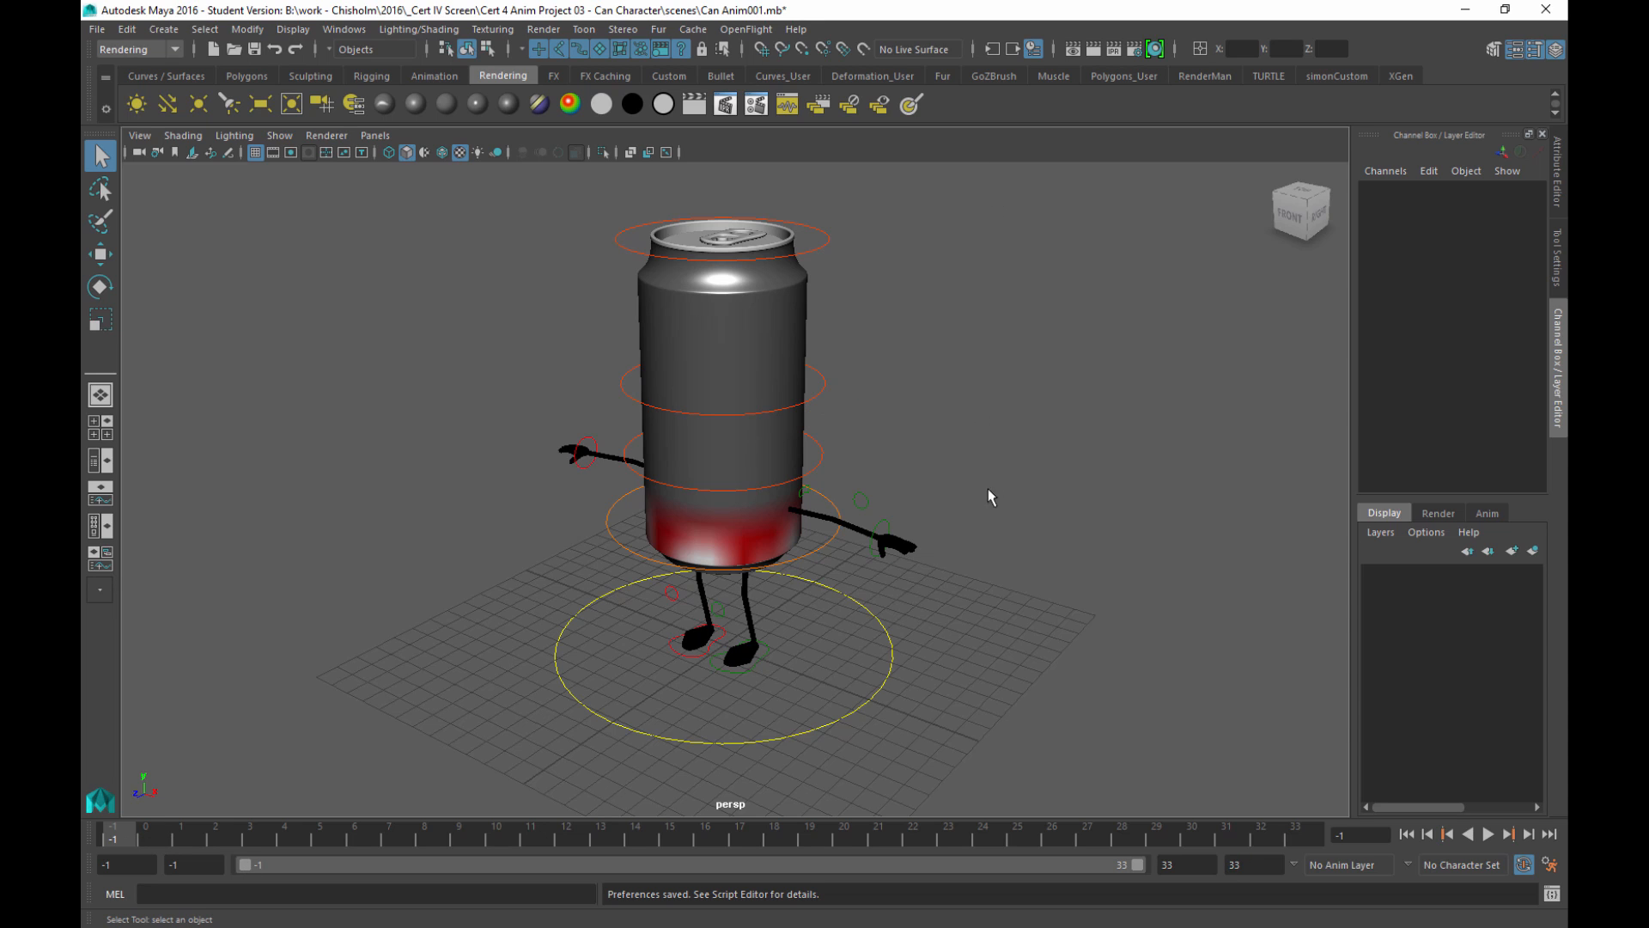
Select the master control around the feet and add both foot controls and both knee controls to the selection
{"action": "left_click_drag", "start_coordinate": [890, 655], "coordinate": [957, 579], "text": "alt"}
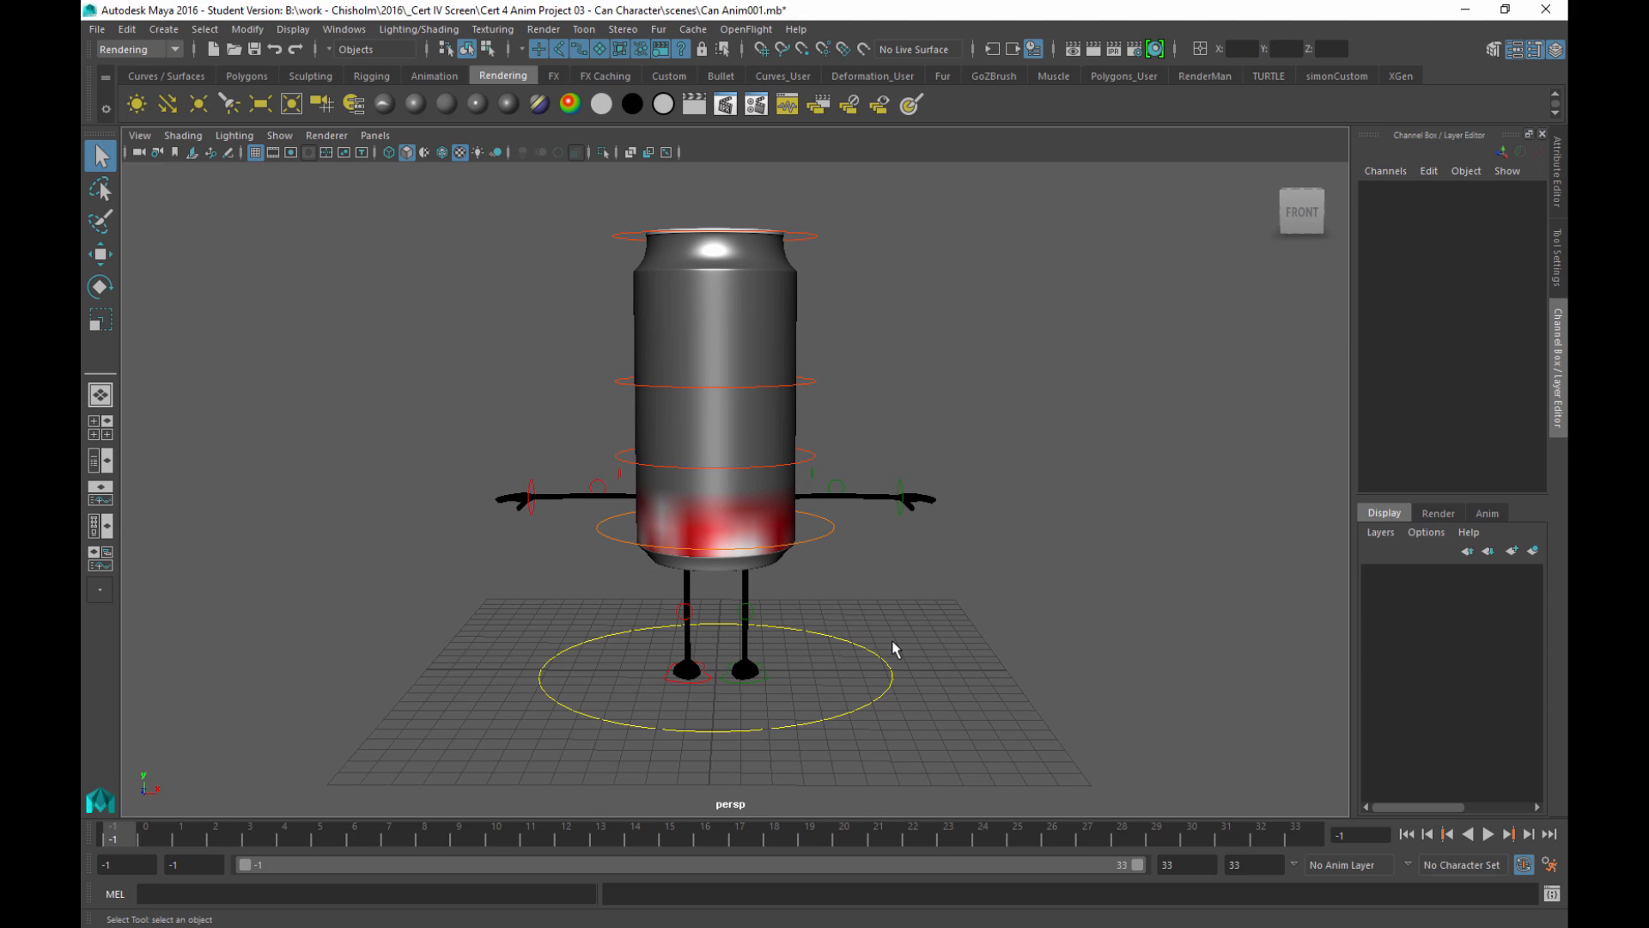
{"action": "left_click", "coordinate": [807, 720]}
{"action": "left_click", "coordinate": [763, 678]}
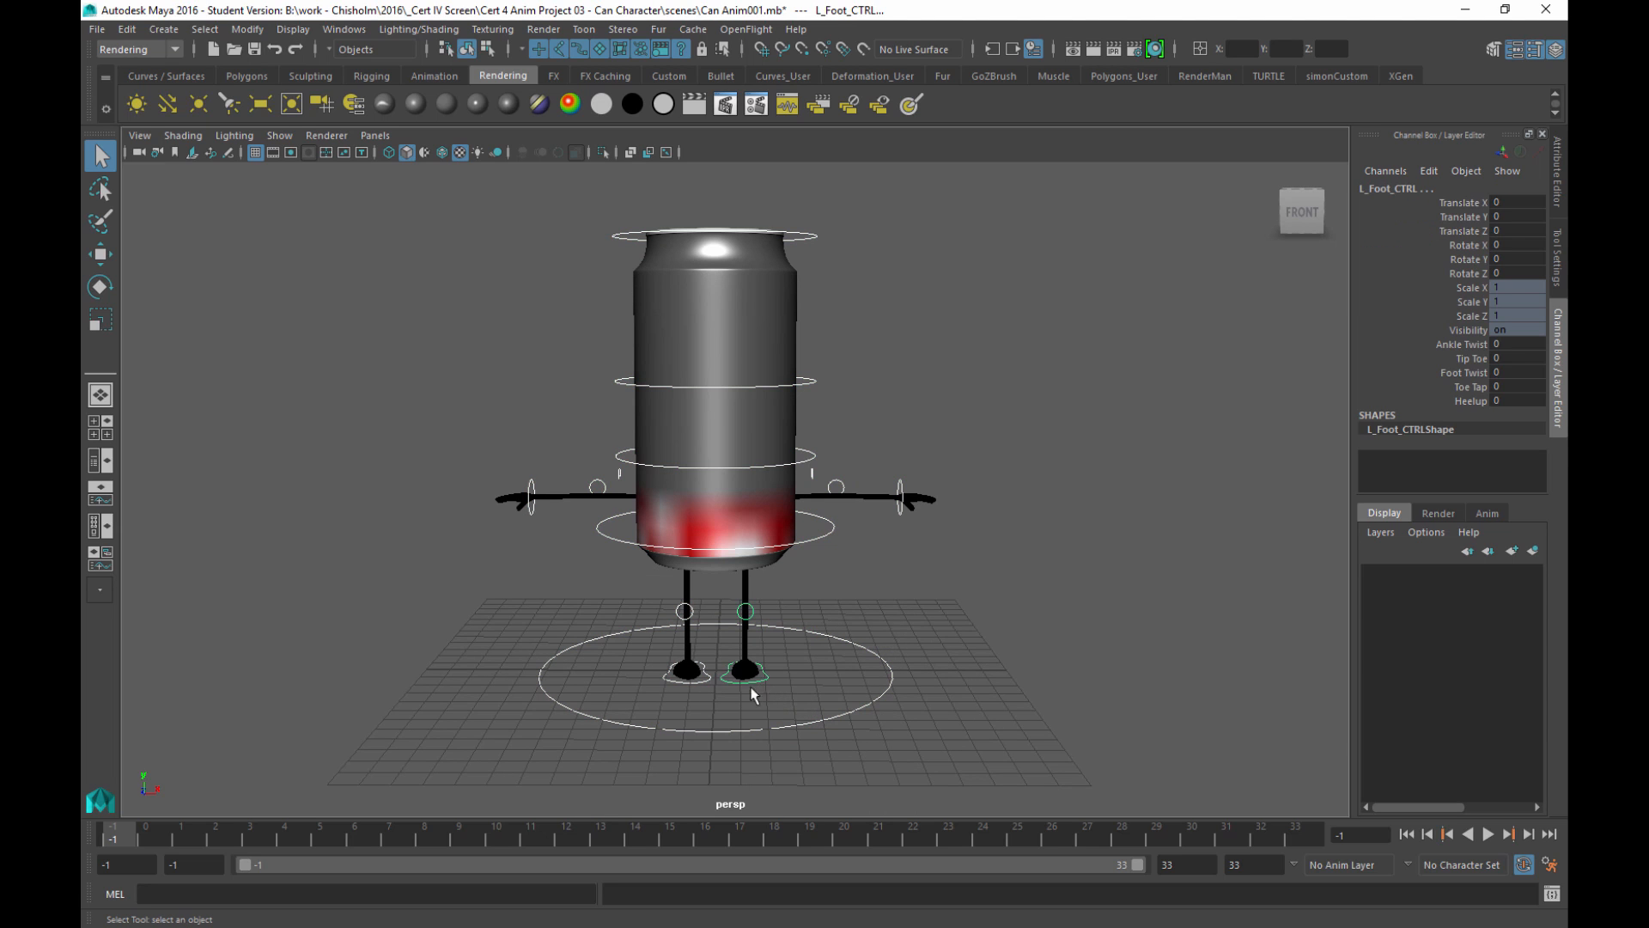
{"action": "left_click", "coordinate": [704, 681]}
{"action": "left_click", "coordinate": [684, 612]}
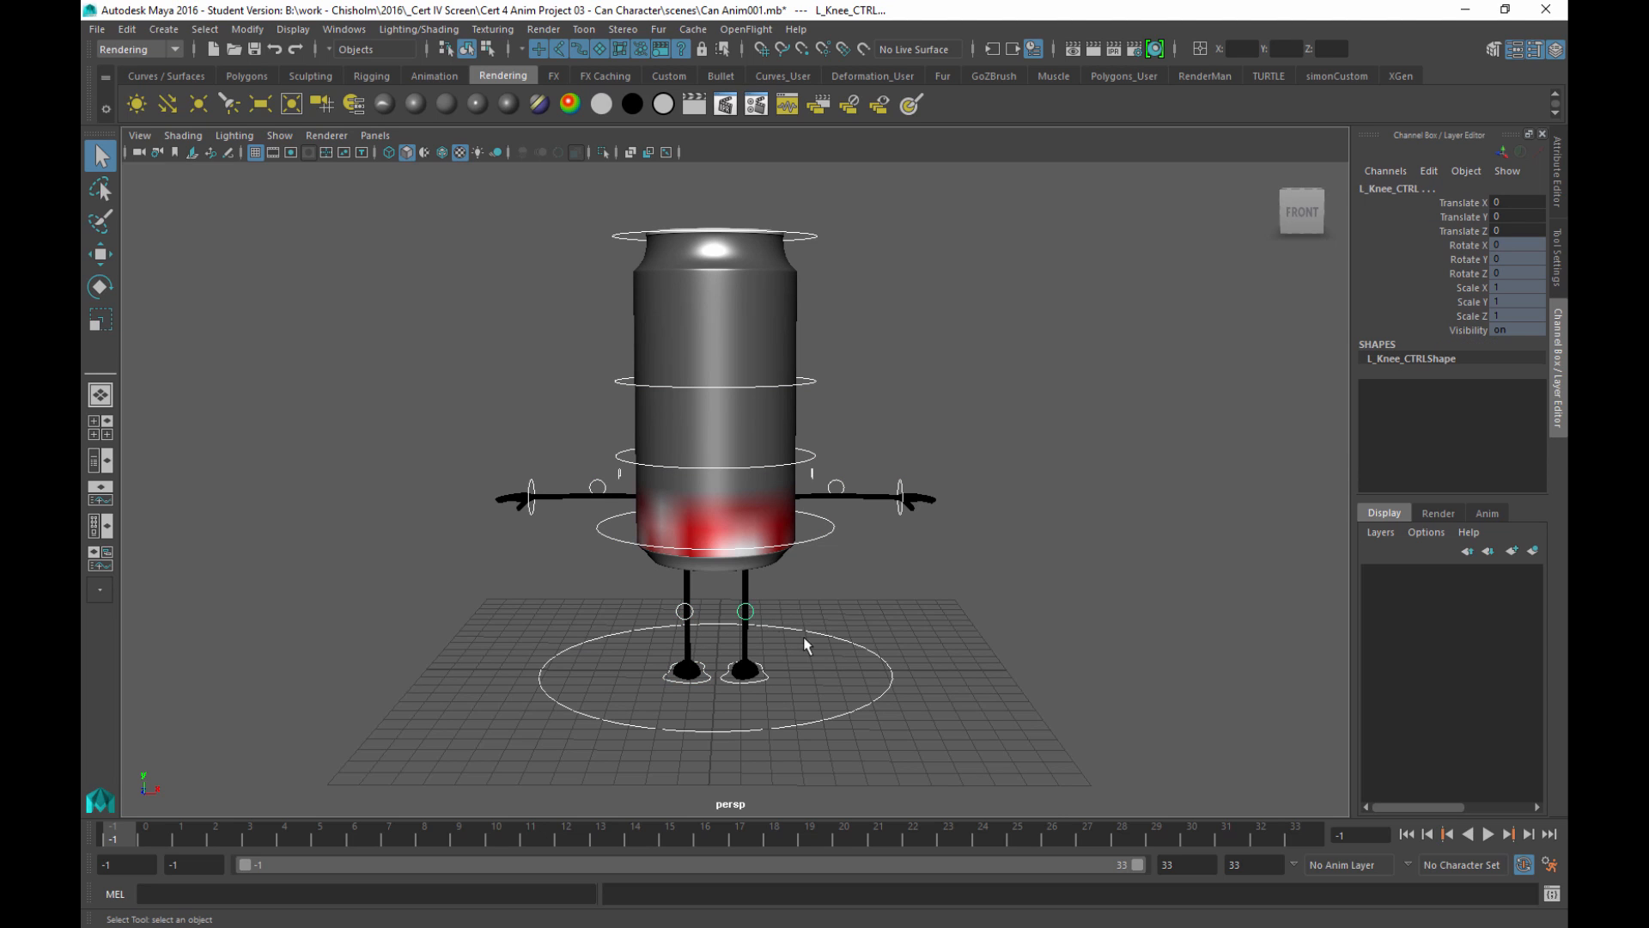
Add the body control at the can's base and the three ring controls above it to the selection
{"action": "left_click", "coordinate": [832, 529]}
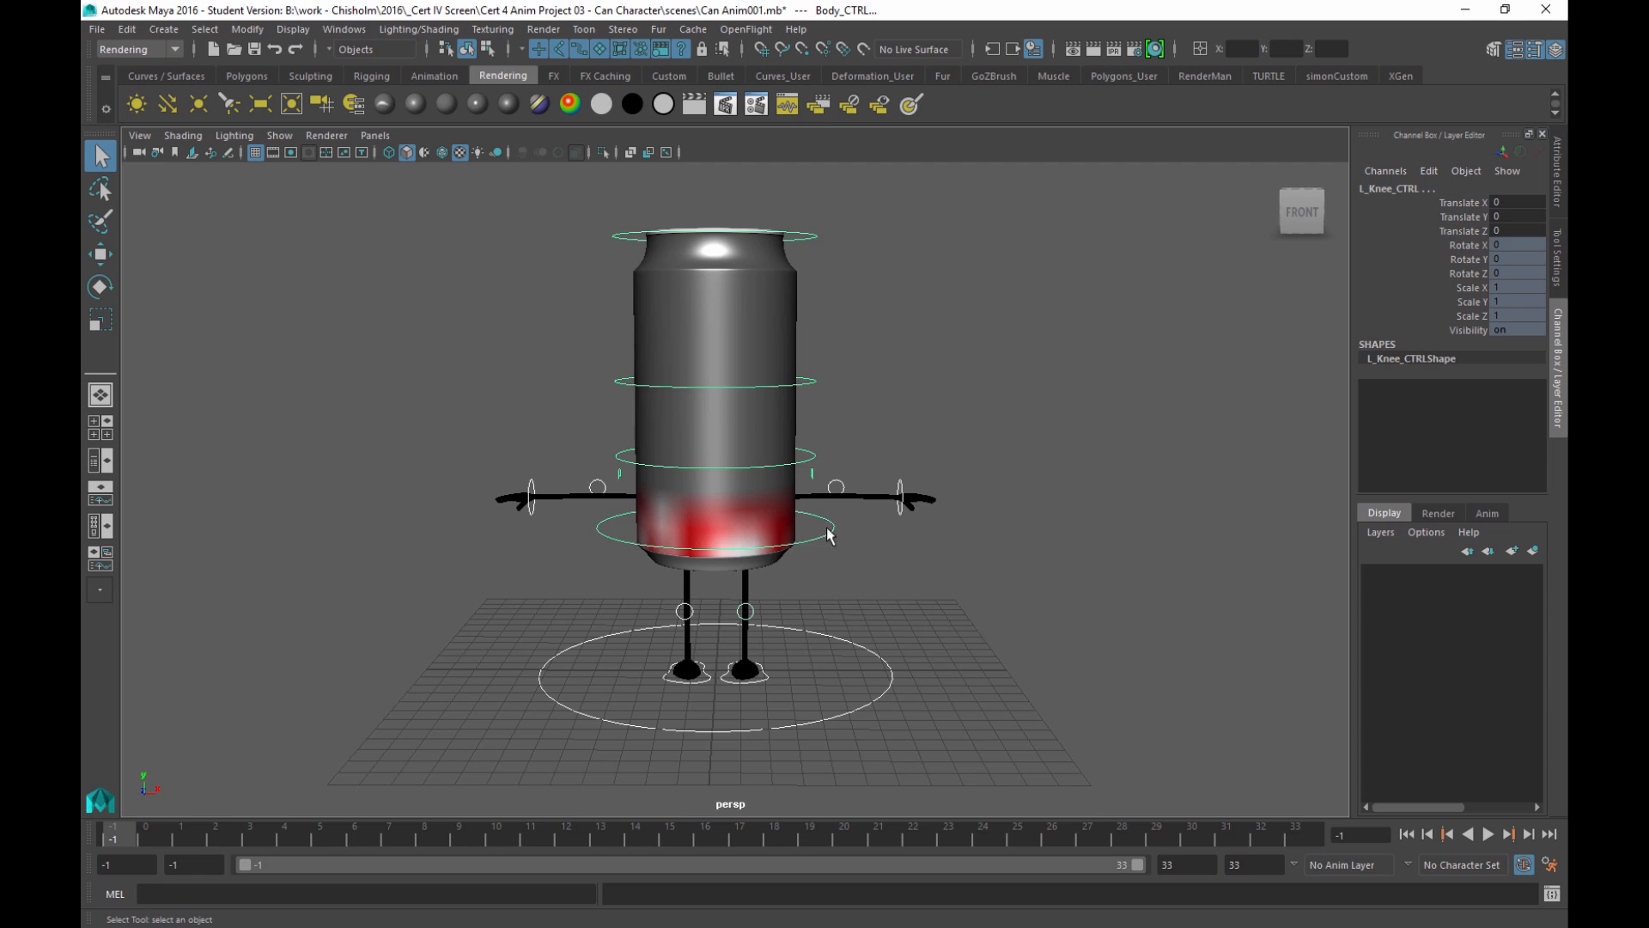
{"action": "left_click", "coordinate": [806, 467]}
{"action": "left_click", "coordinate": [814, 384]}
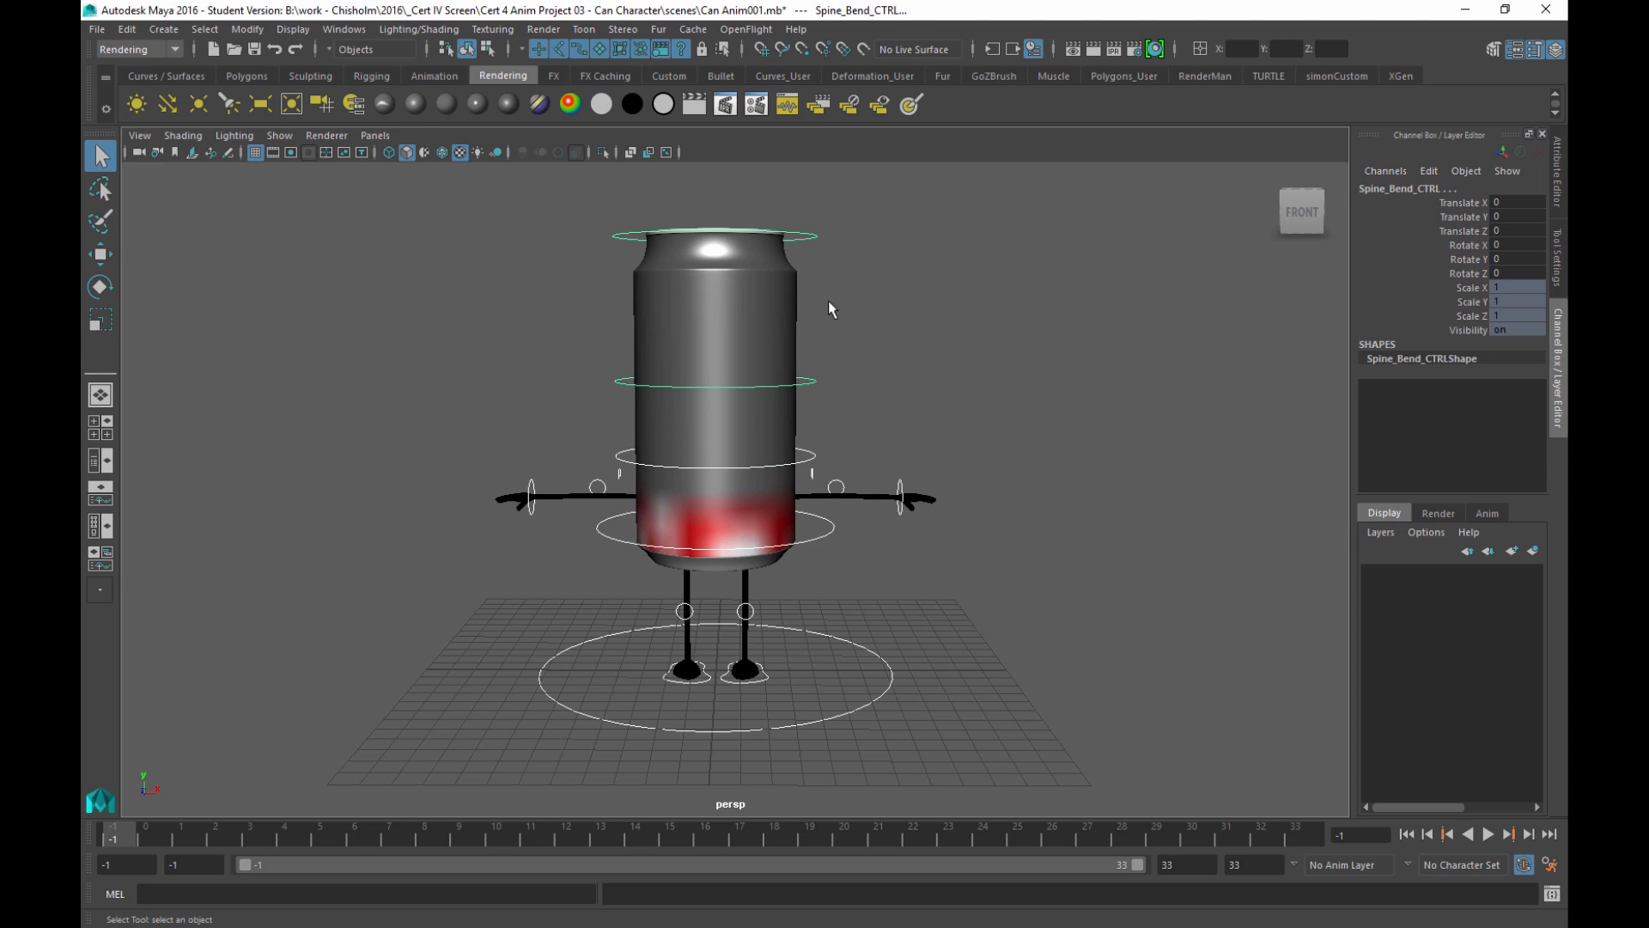
{"action": "left_click", "coordinate": [815, 237]}
Add the shoulder, elbow and wrist controls of both arms to the selection
{"action": "left_click", "coordinate": [827, 473]}
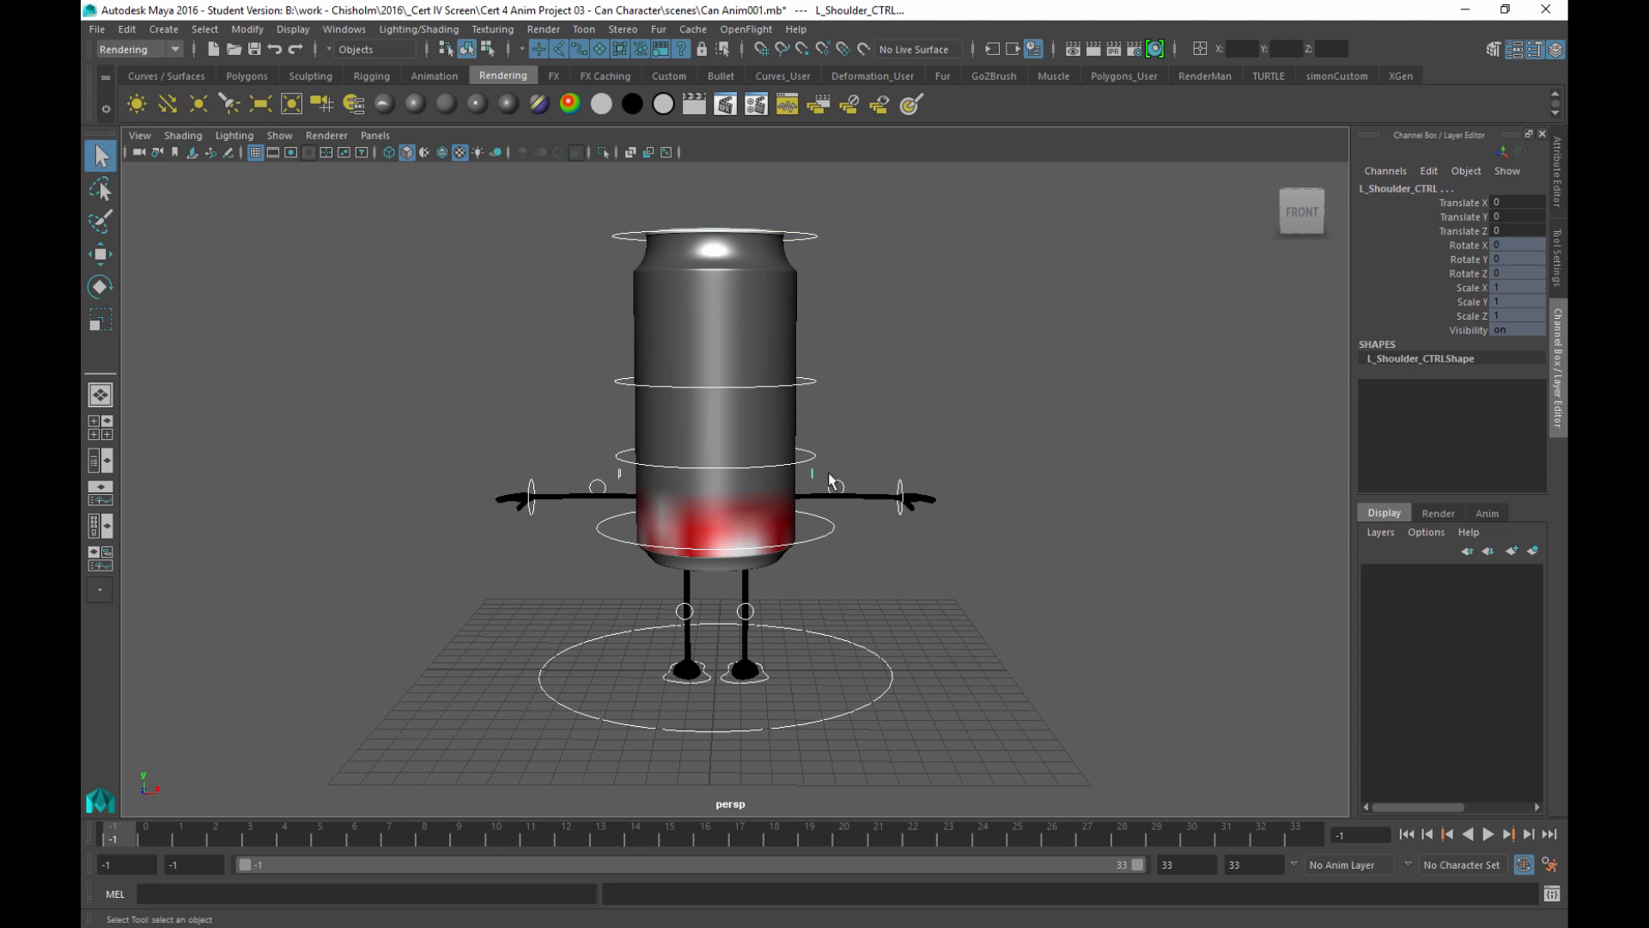
{"action": "left_click", "coordinate": [838, 487]}
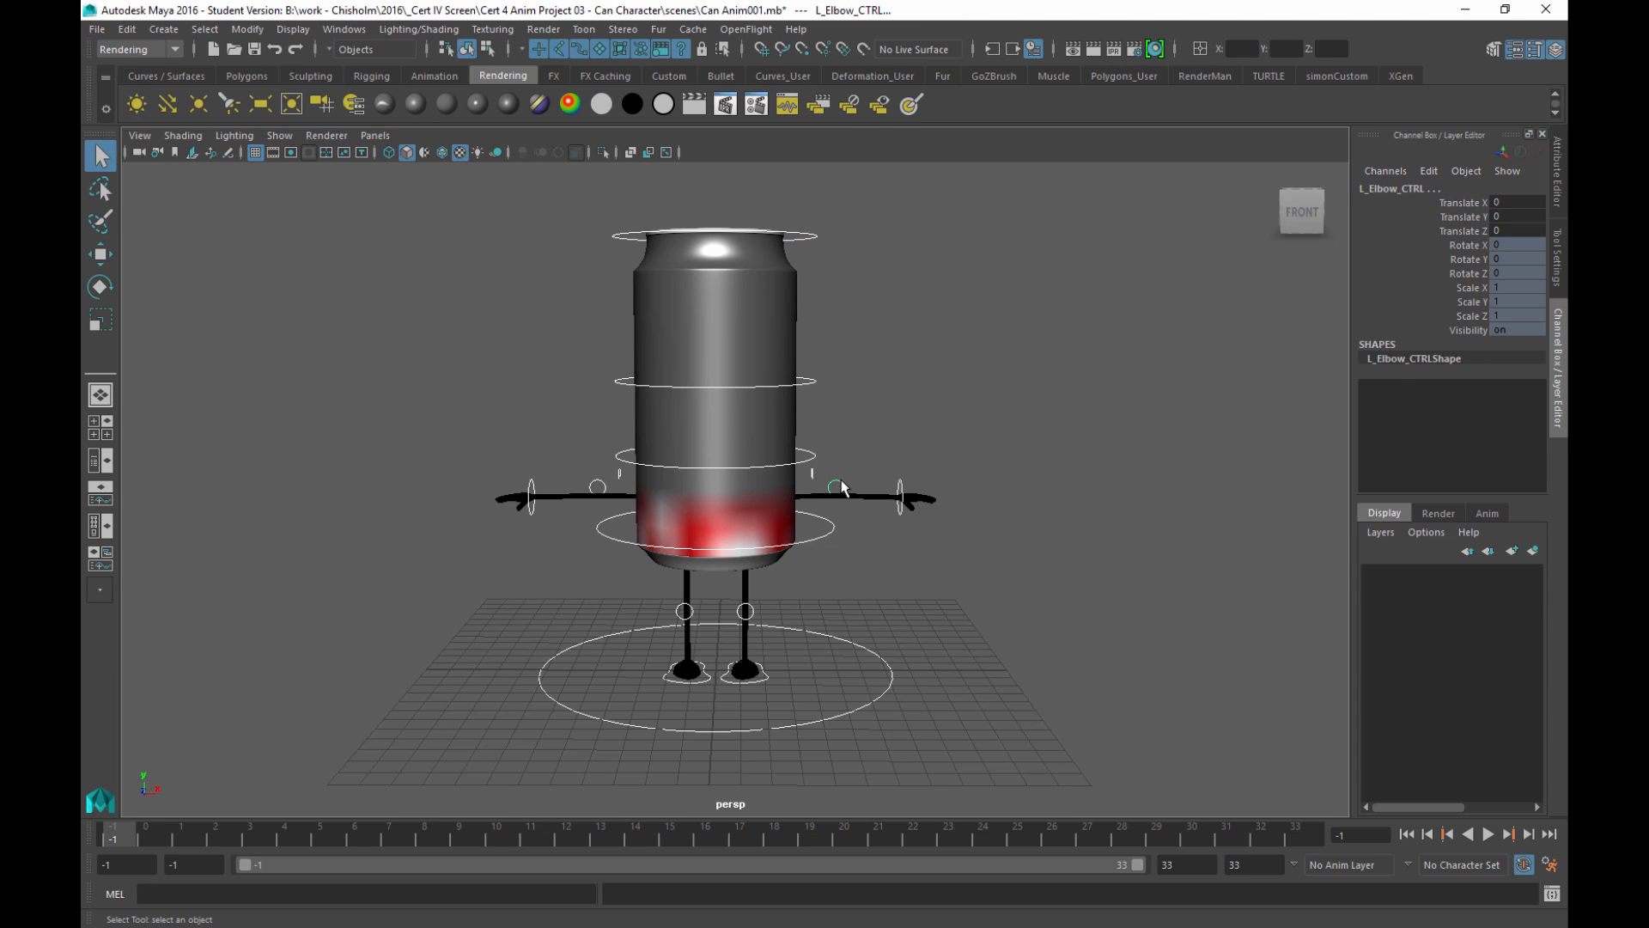
{"action": "left_click", "coordinate": [902, 492]}
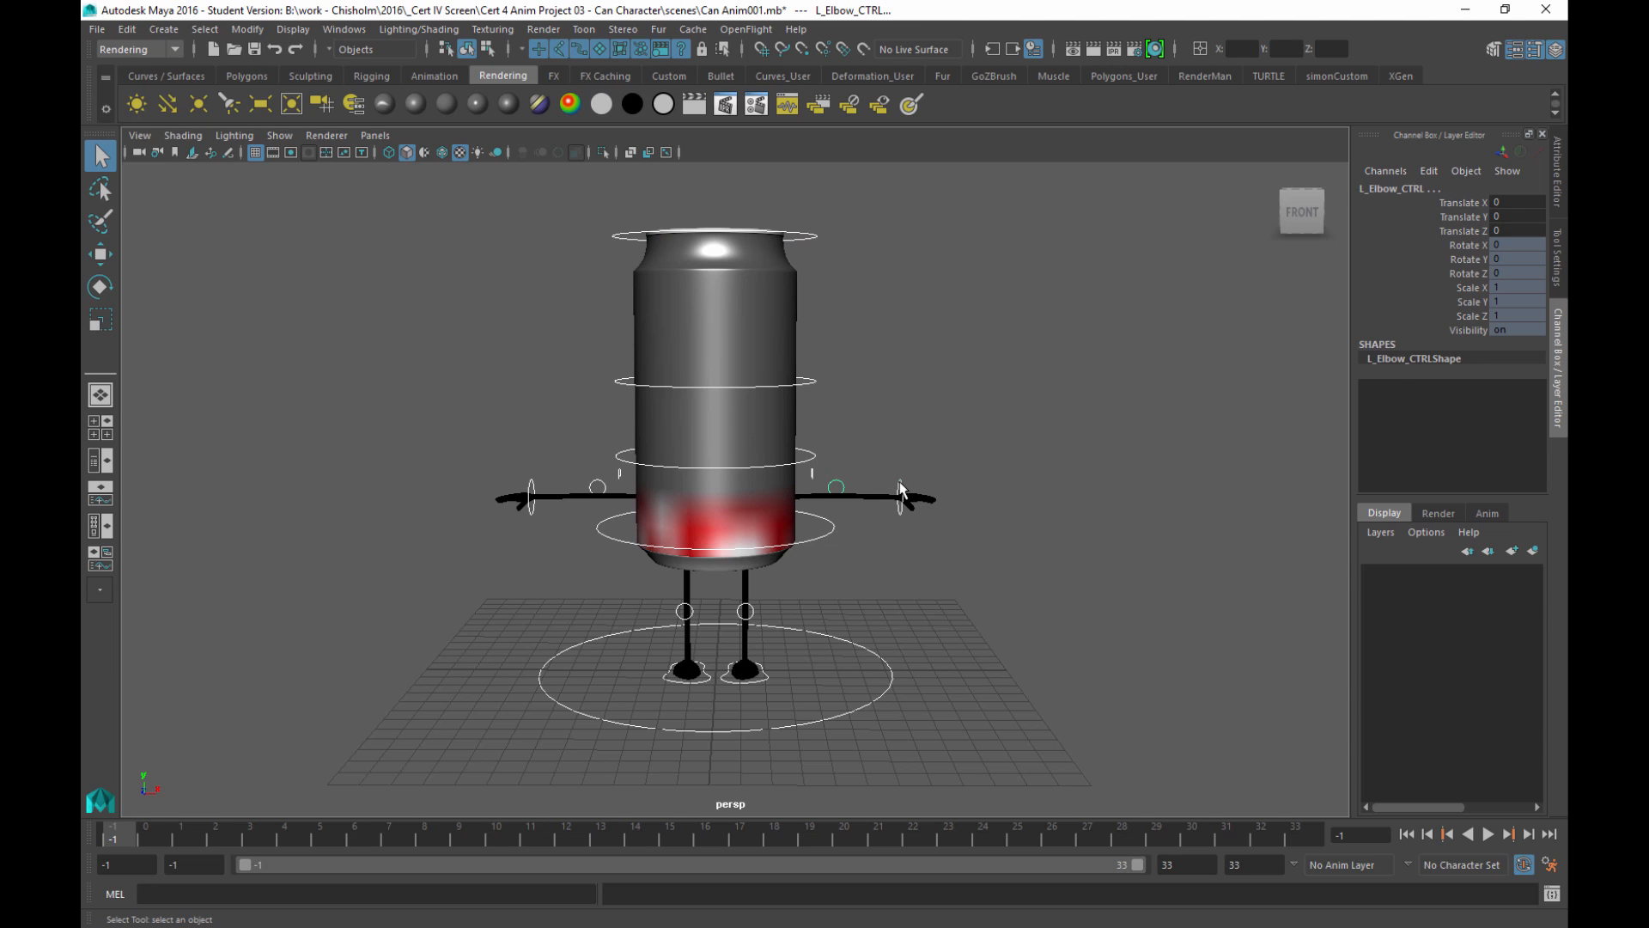
{"action": "left_click", "coordinate": [619, 474]}
{"action": "left_click", "coordinate": [598, 488]}
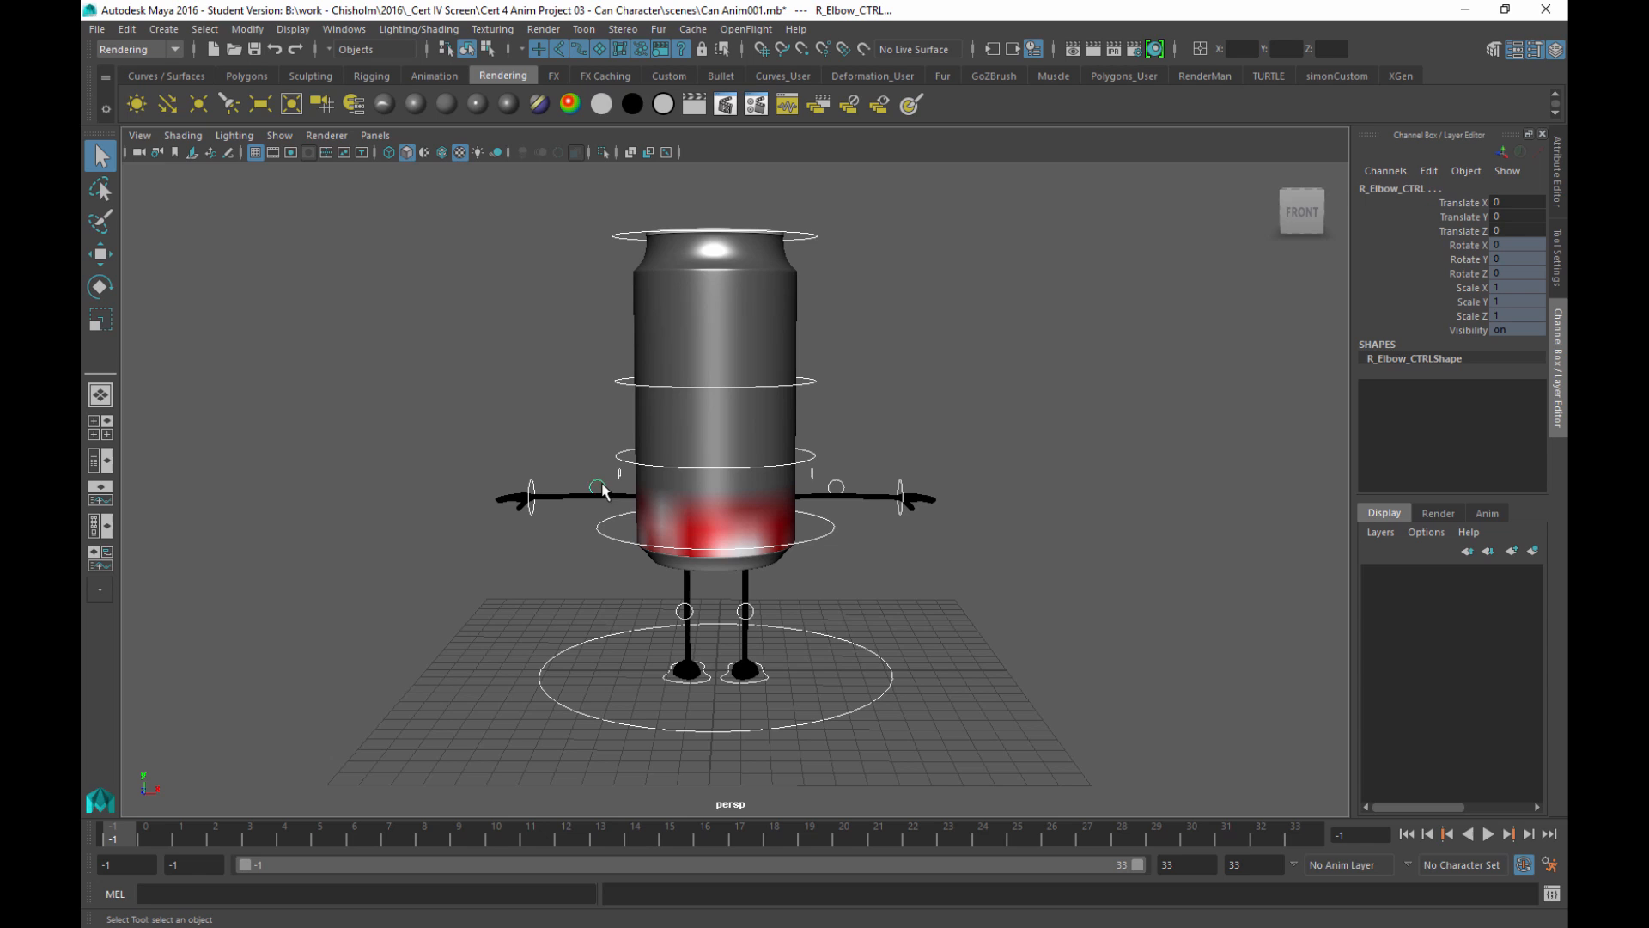
{"action": "left_click", "coordinate": [531, 483]}
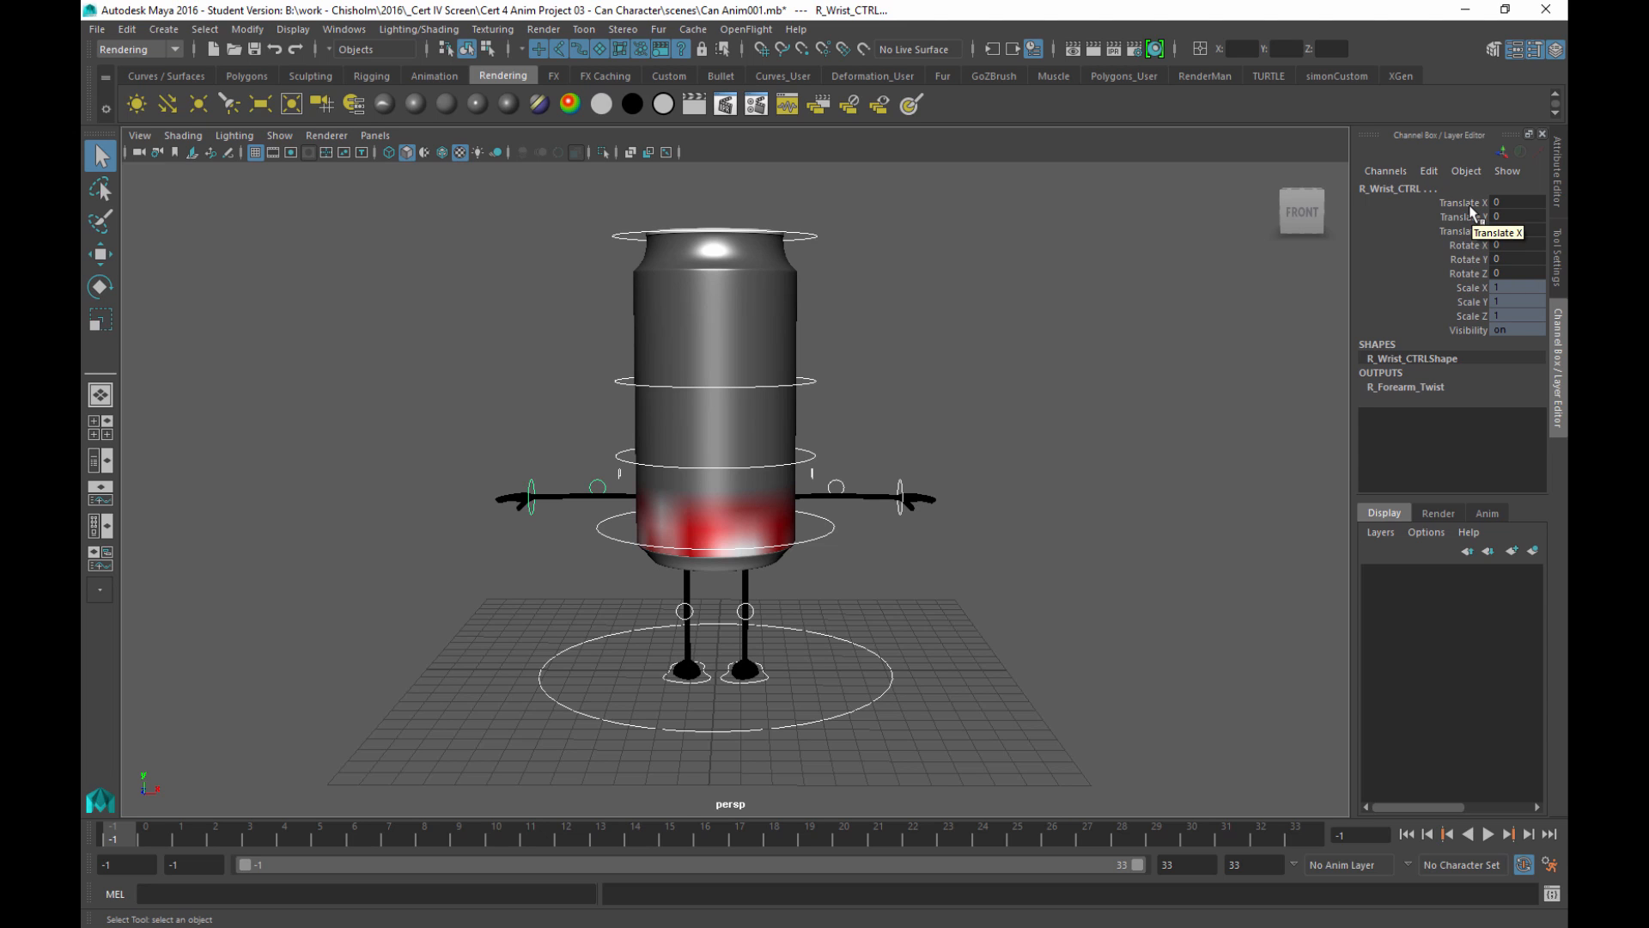
Set a key on all the selected controls at frame -1, covering their translate and rotate channels
{"action": "left_click_drag", "start_coordinate": [1471, 205], "coordinate": [1466, 273]}
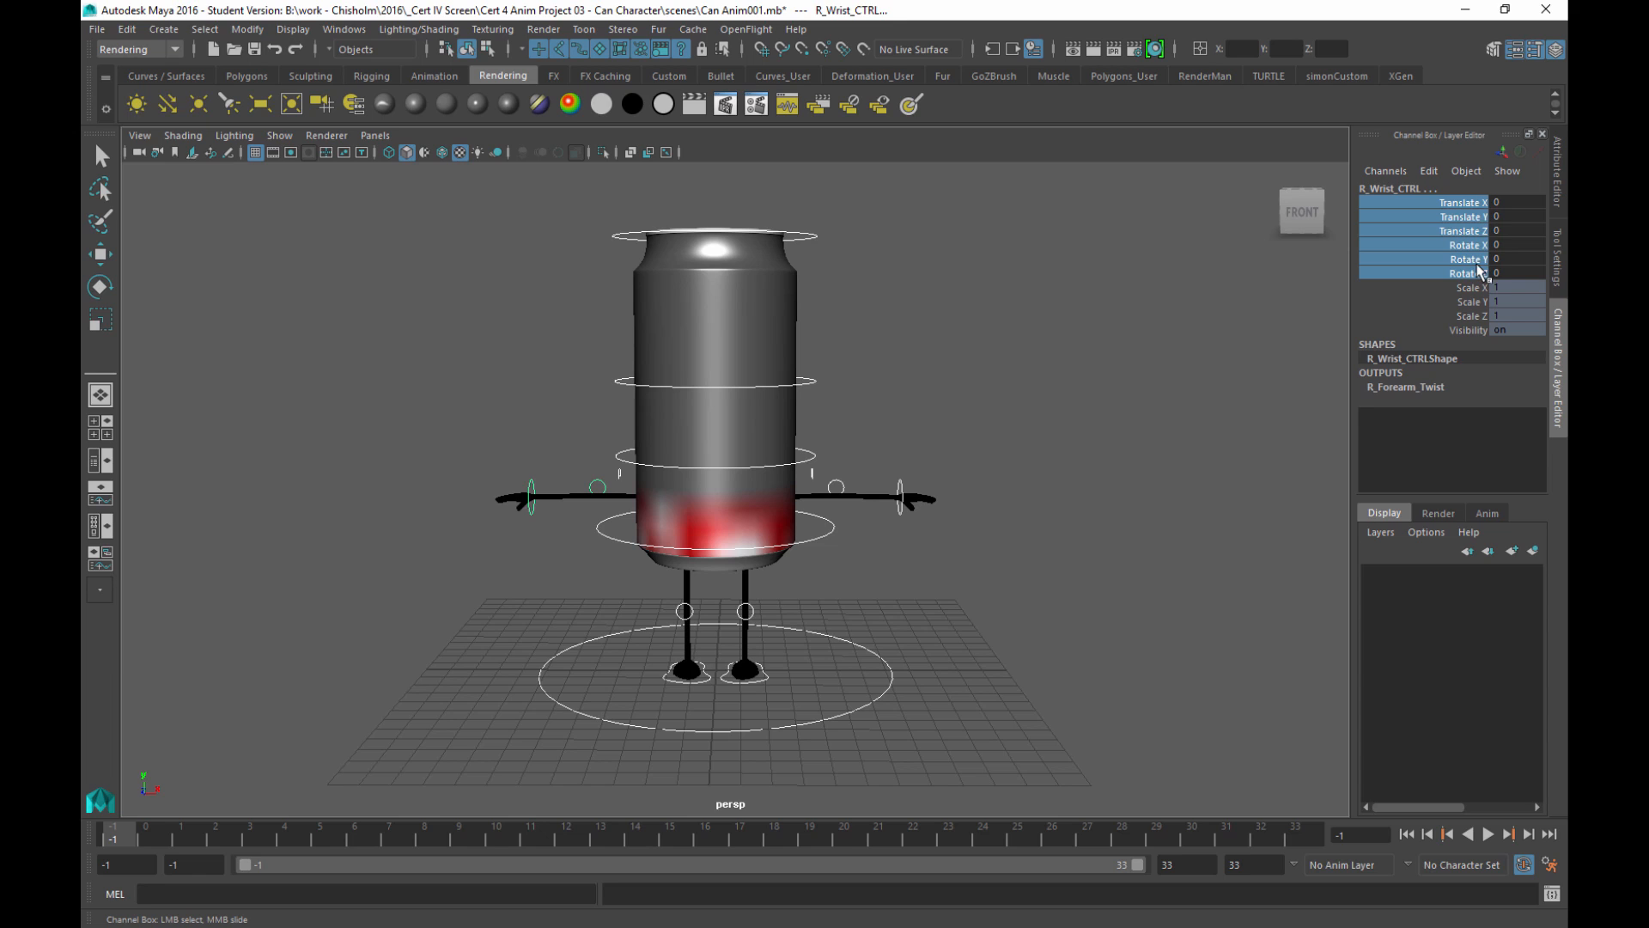
{"action": "right_click", "coordinate": [1468, 221]}
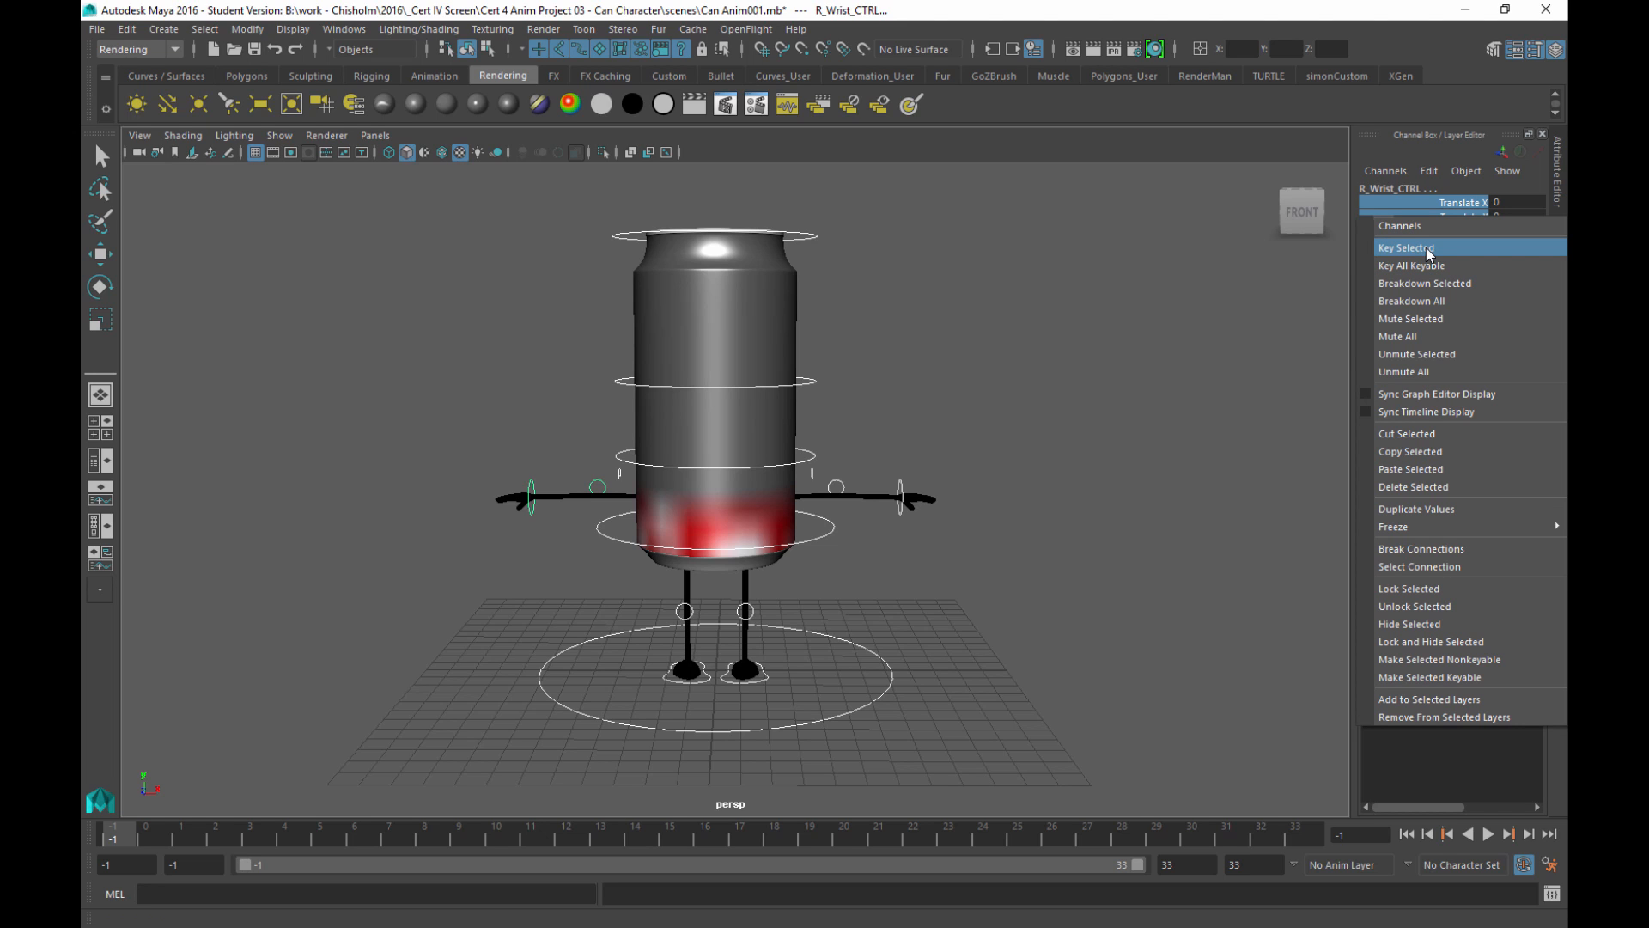
{"action": "left_click", "coordinate": [1410, 41]}
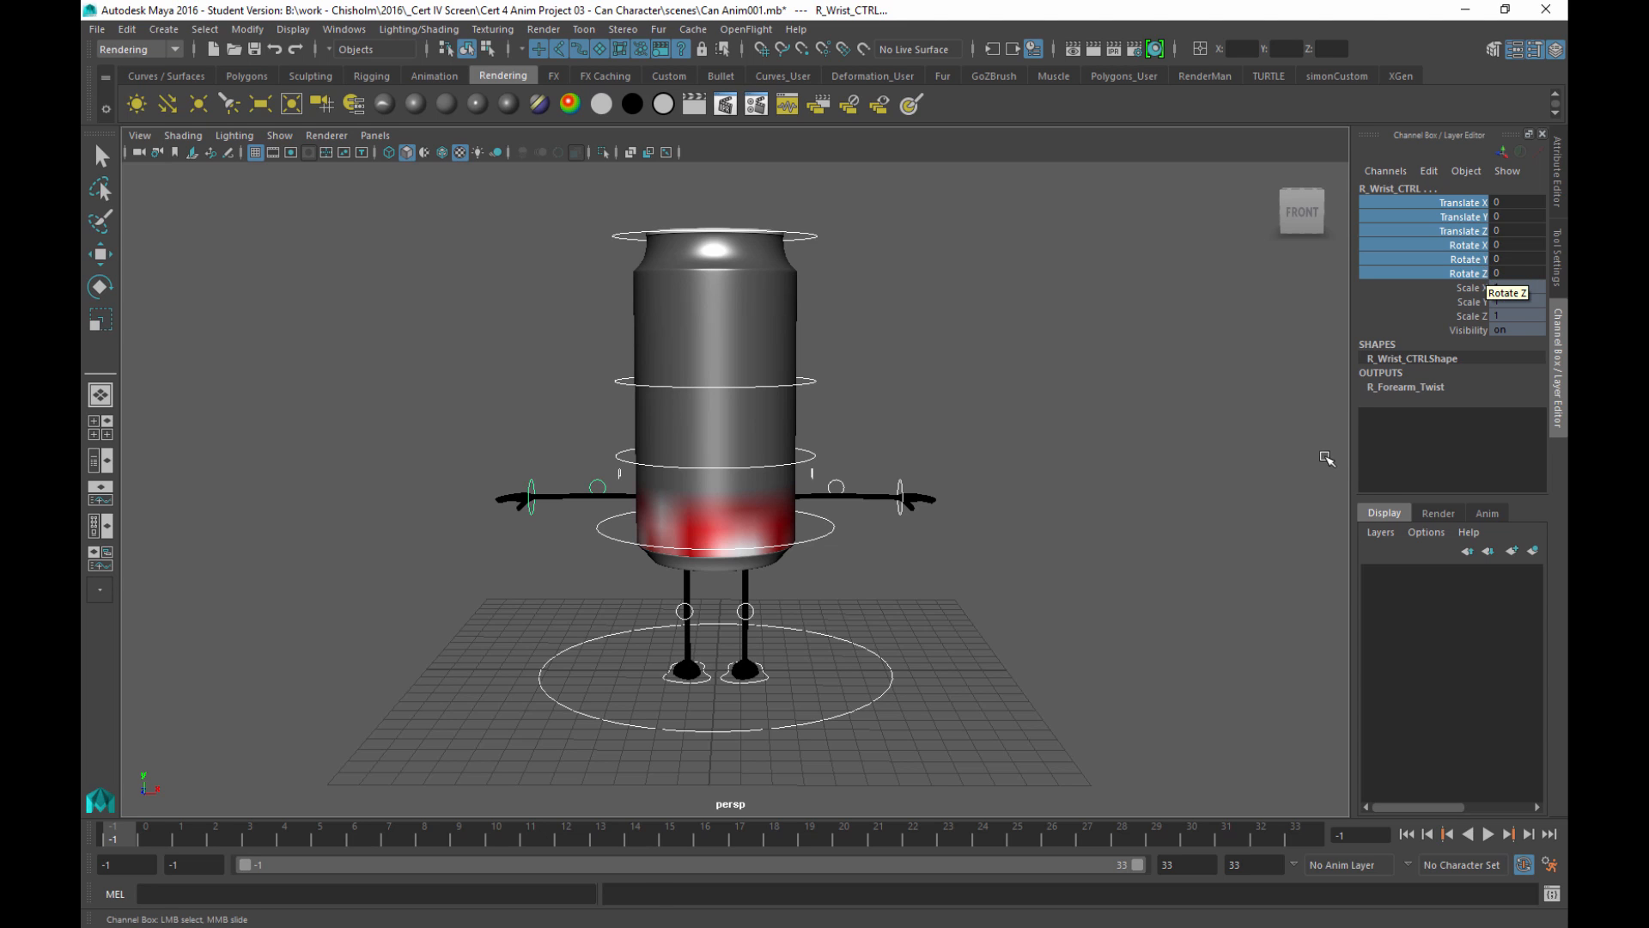
{"action": "key", "text": "s"}
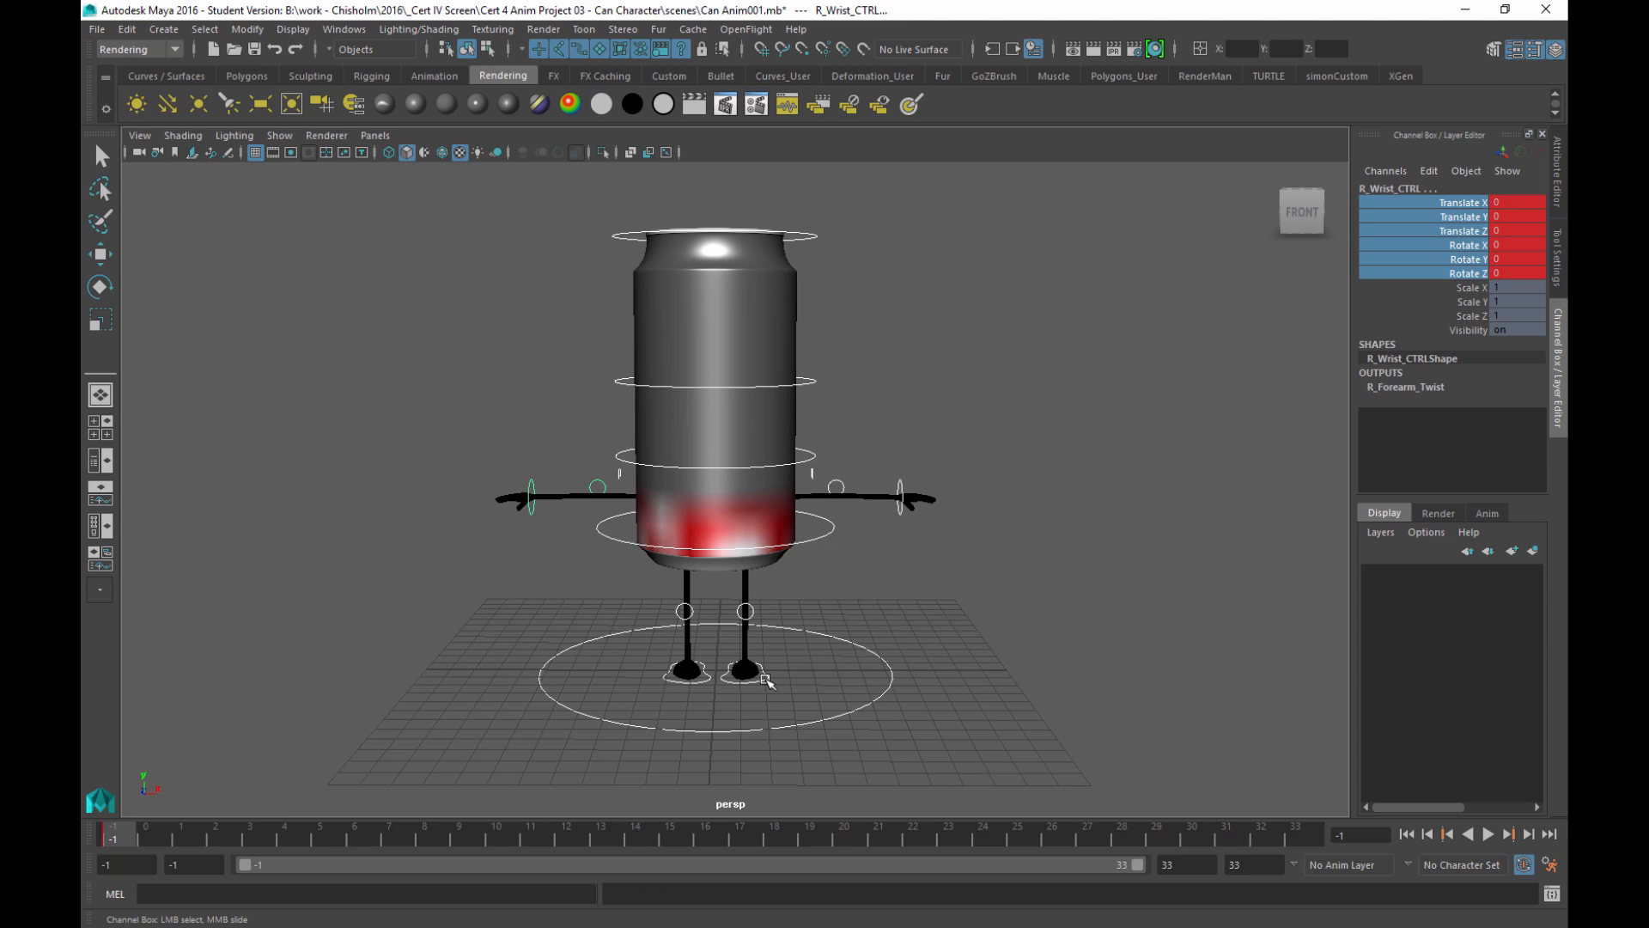
Check the keys on the left foot control alone, restore the full control selection, and key it at frame 0
{"action": "left_click", "coordinate": [768, 680]}
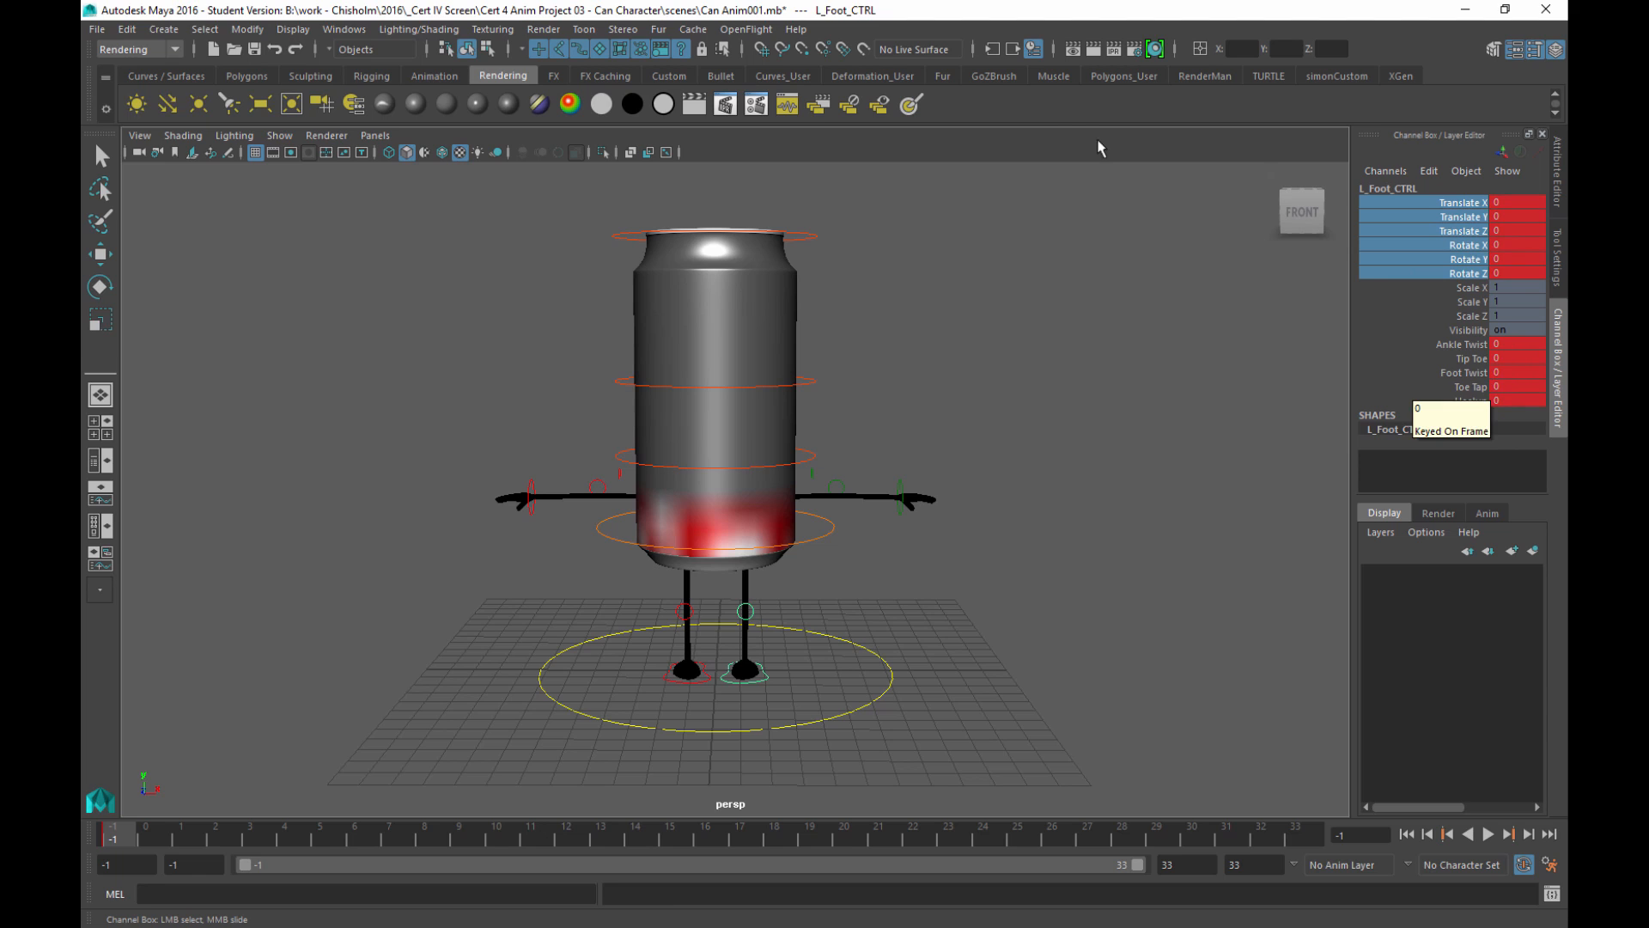
{"action": "key", "text": "ctrl+z"}
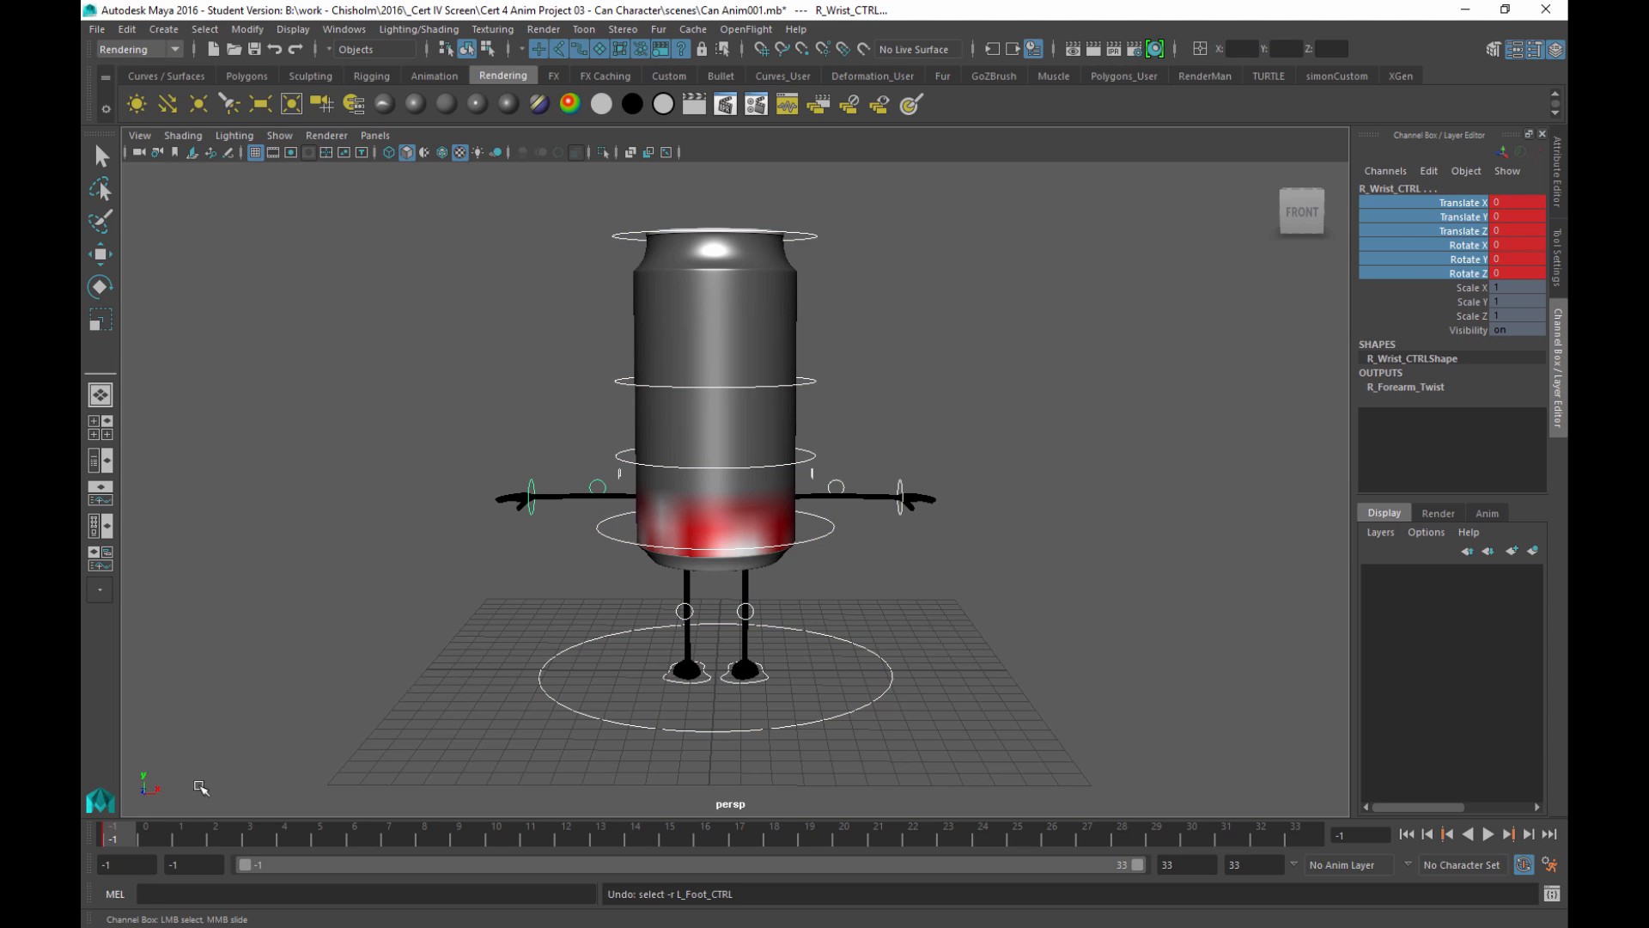
{"action": "left_click", "coordinate": [159, 838]}
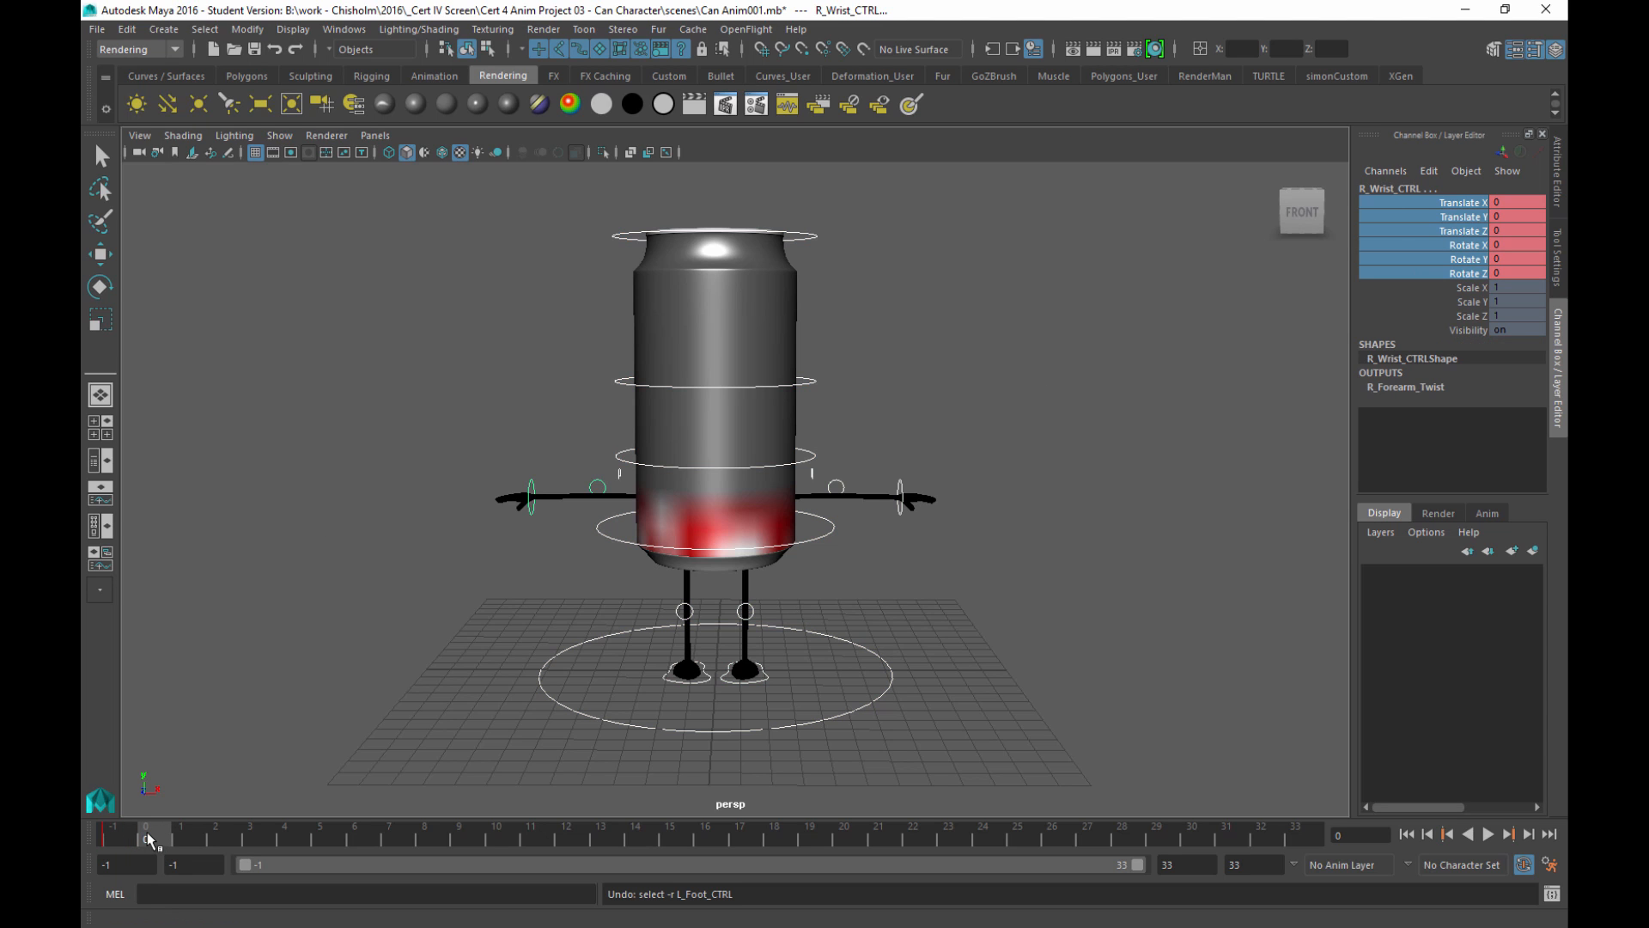
{"action": "key", "text": "s"}
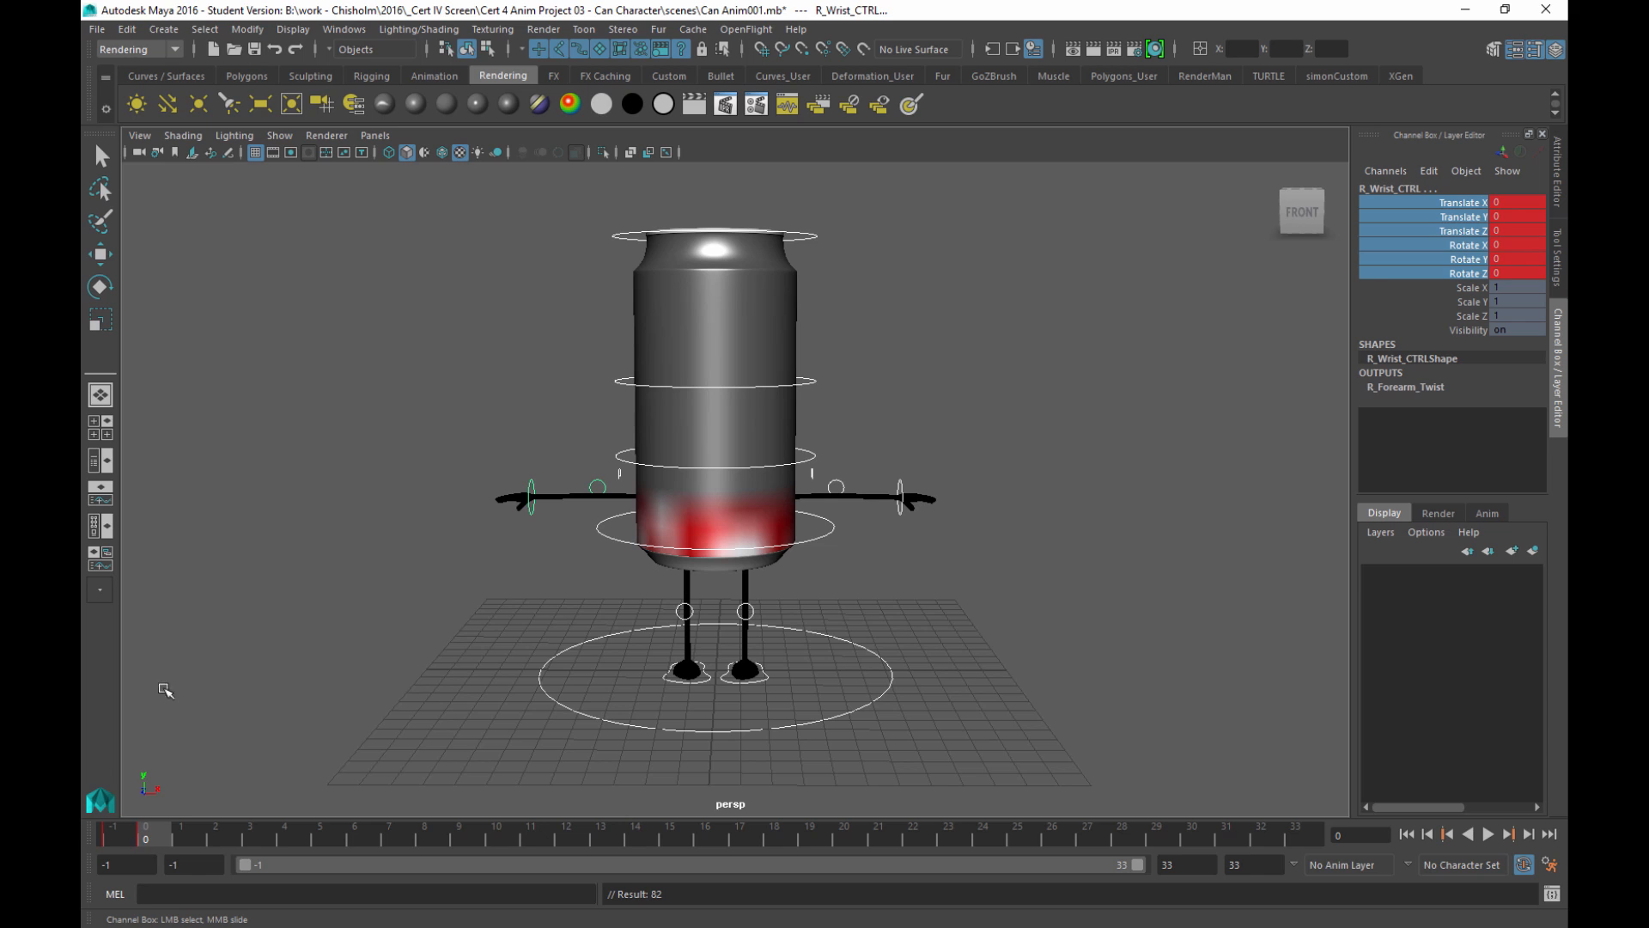
Examine the keyed curves framed in the Graph Editor, and return to the single perspective view
{"action": "left_click", "coordinate": [101, 494]}
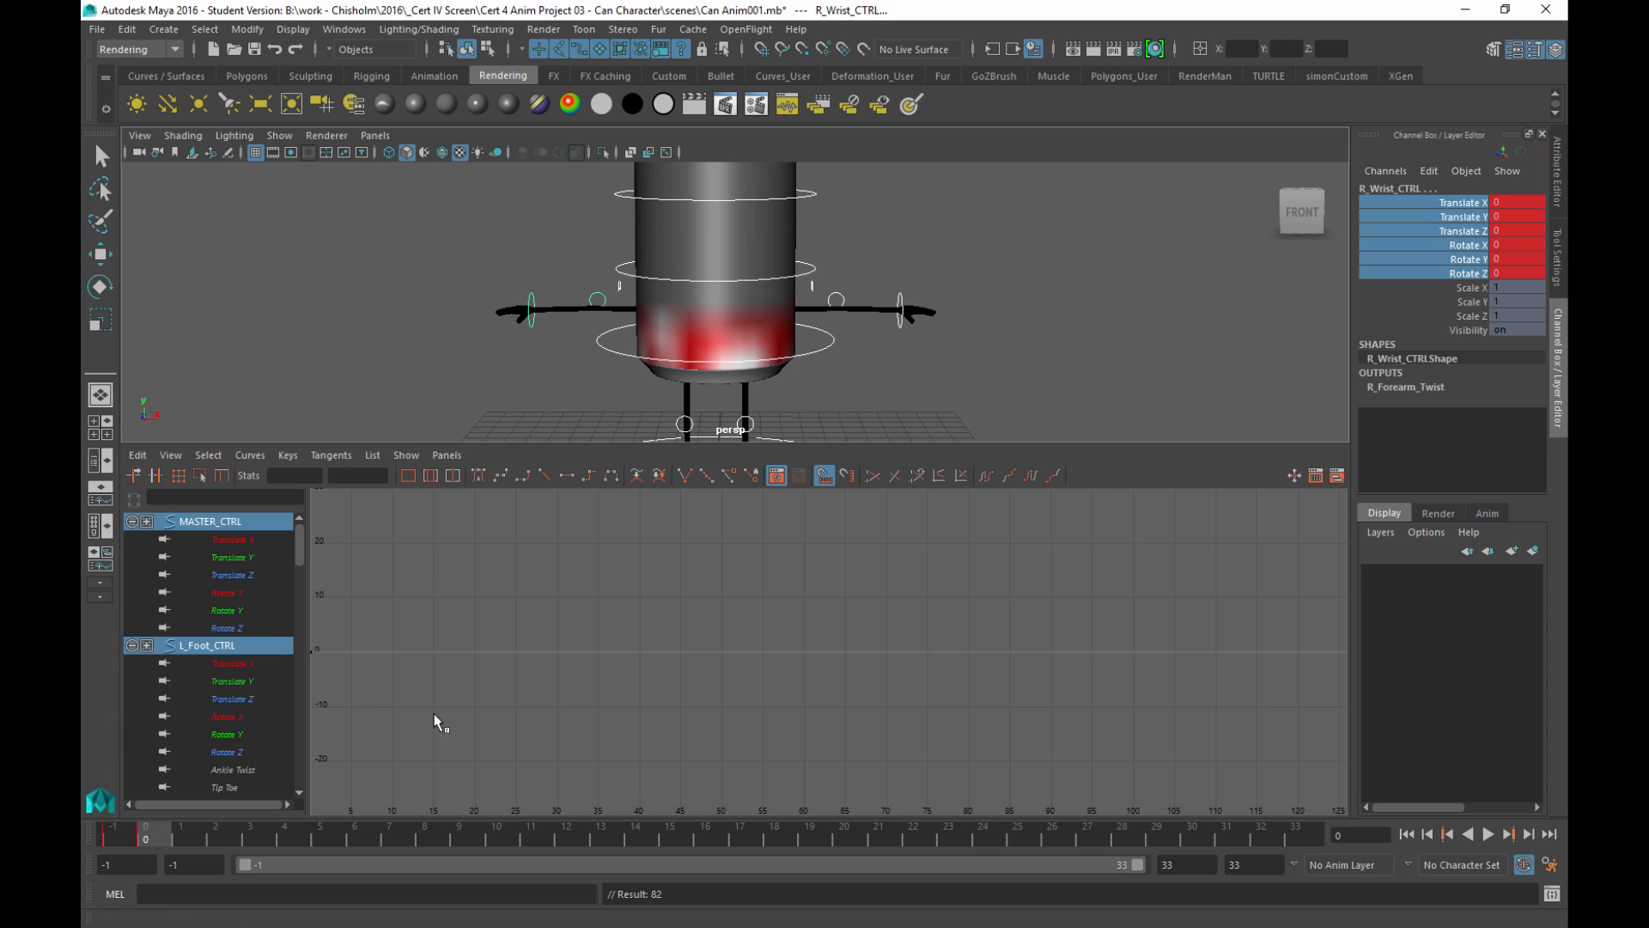
{"action": "key", "text": "f"}
{"action": "scroll", "coordinate": [422, 657], "scroll_direction": "down", "scroll_amount": 2}
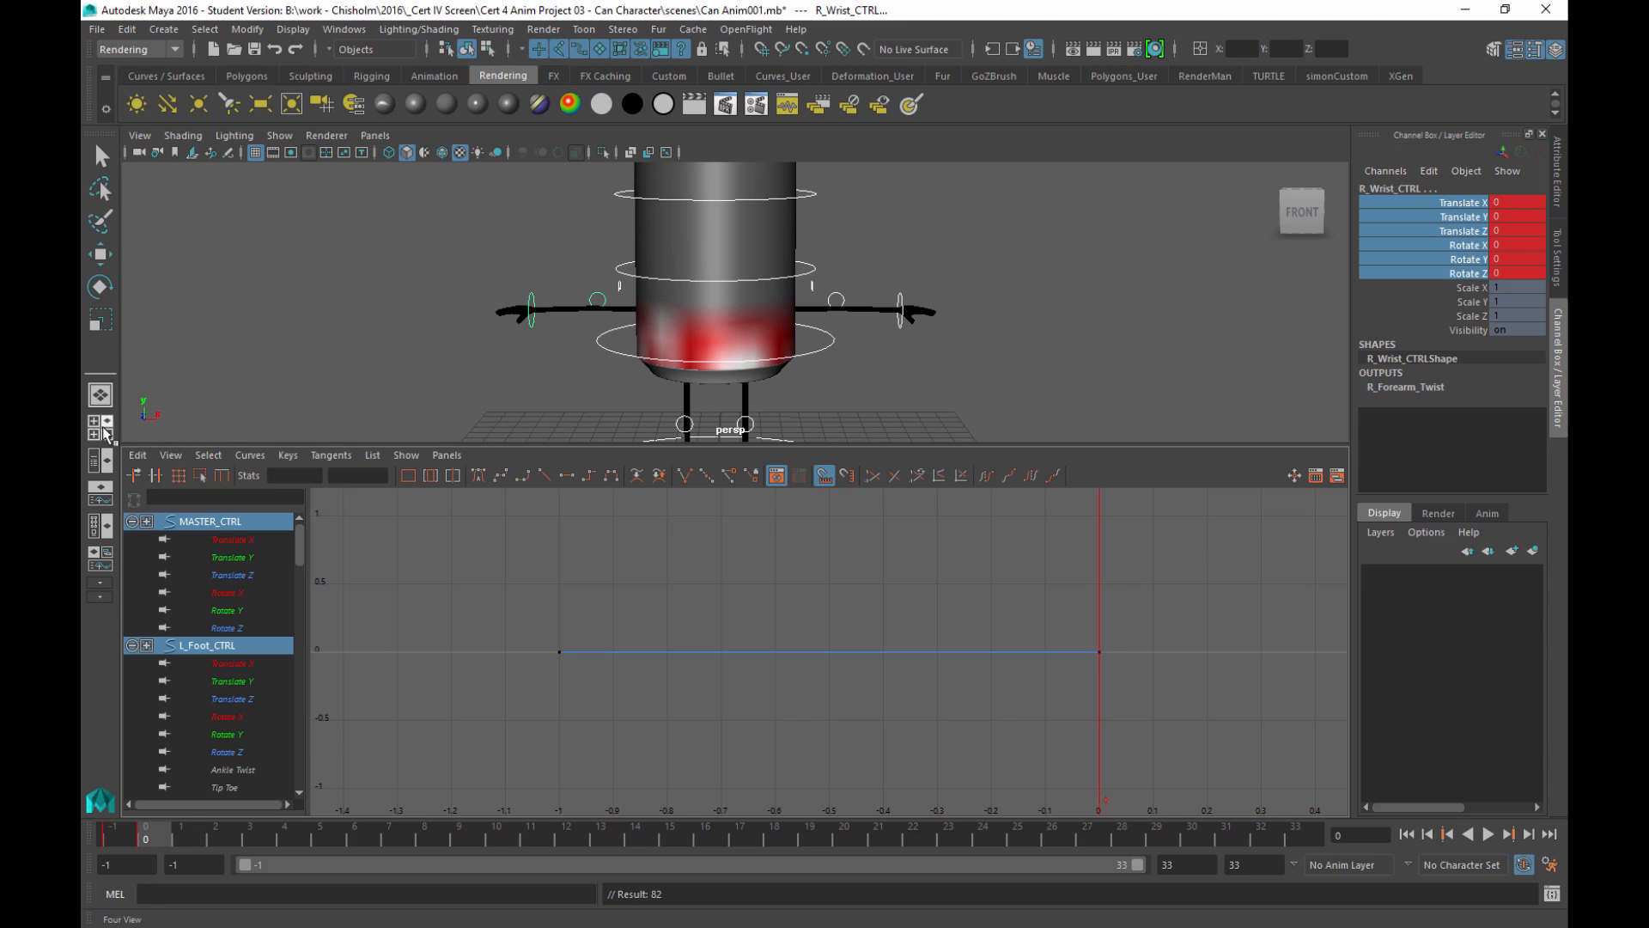
{"action": "left_click", "coordinate": [99, 394]}
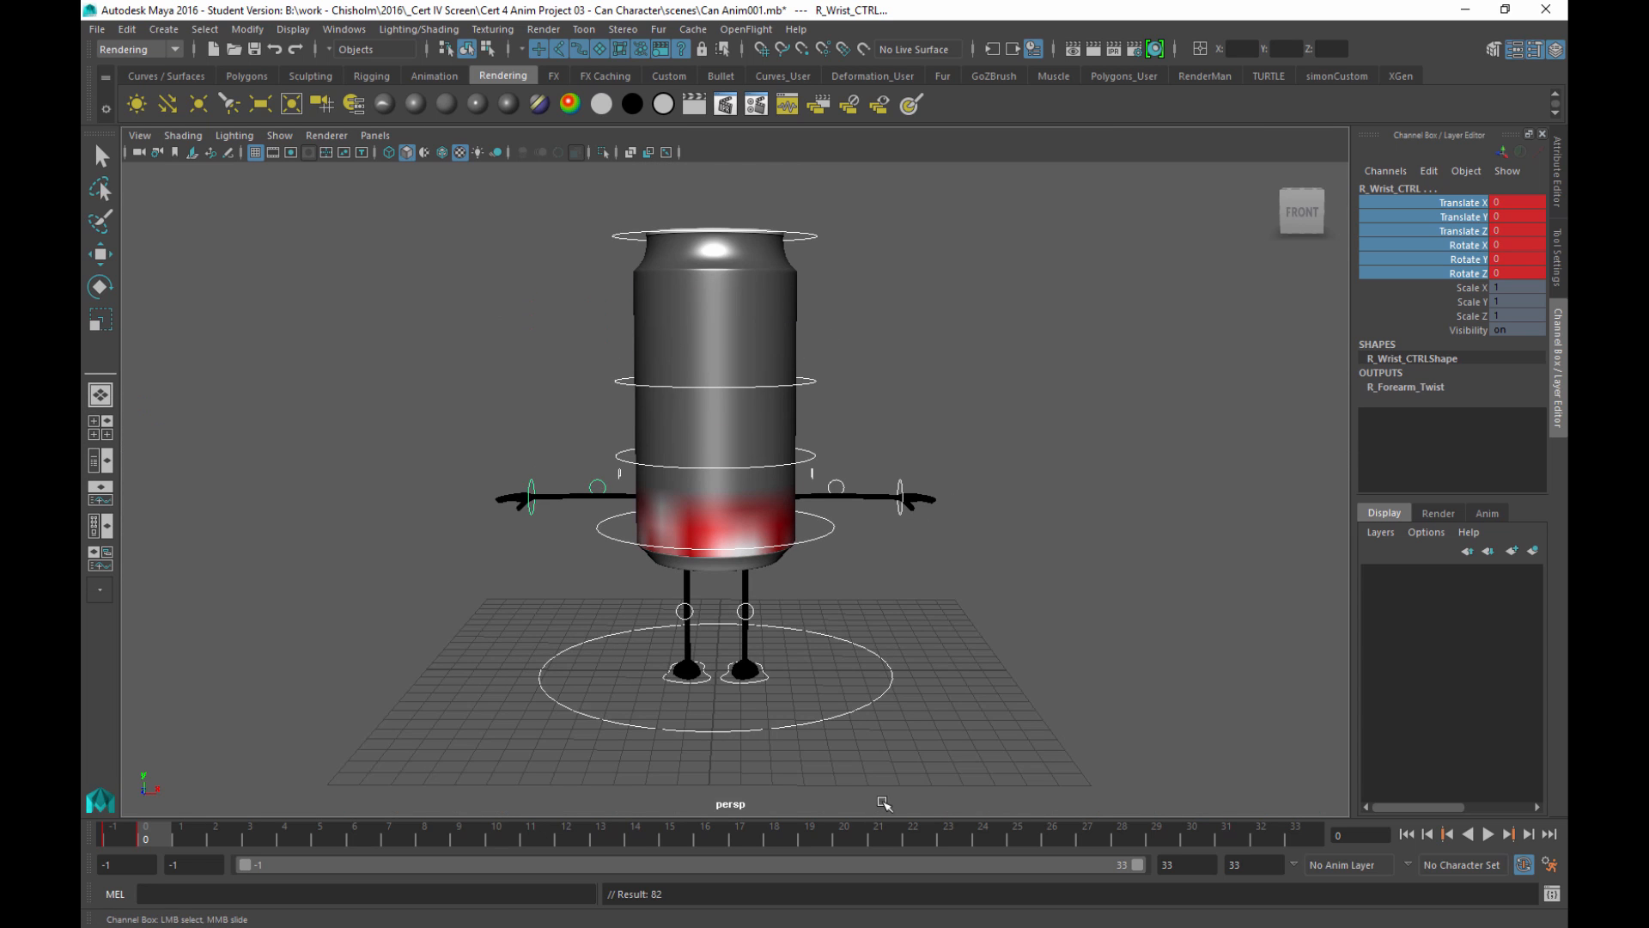
Go to frame 1 and set both the playback start and the animation start to 1
{"action": "left_click_drag", "start_coordinate": [1056, 606], "coordinate": [920, 601], "text": "alt"}
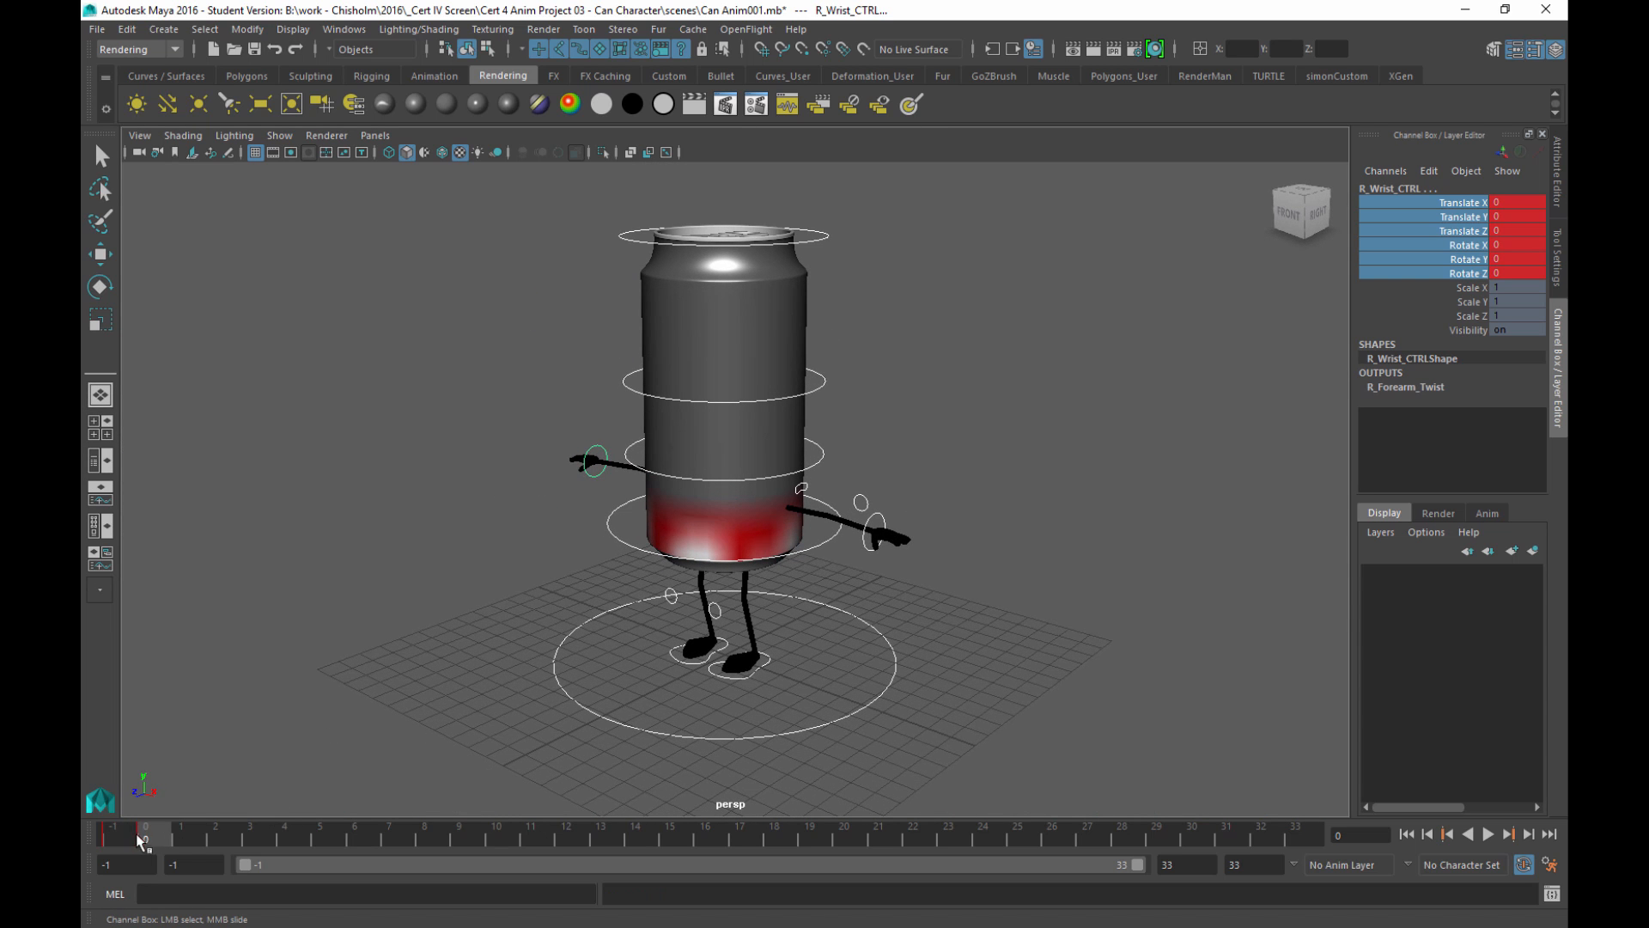
{"action": "left_click", "coordinate": [182, 842]}
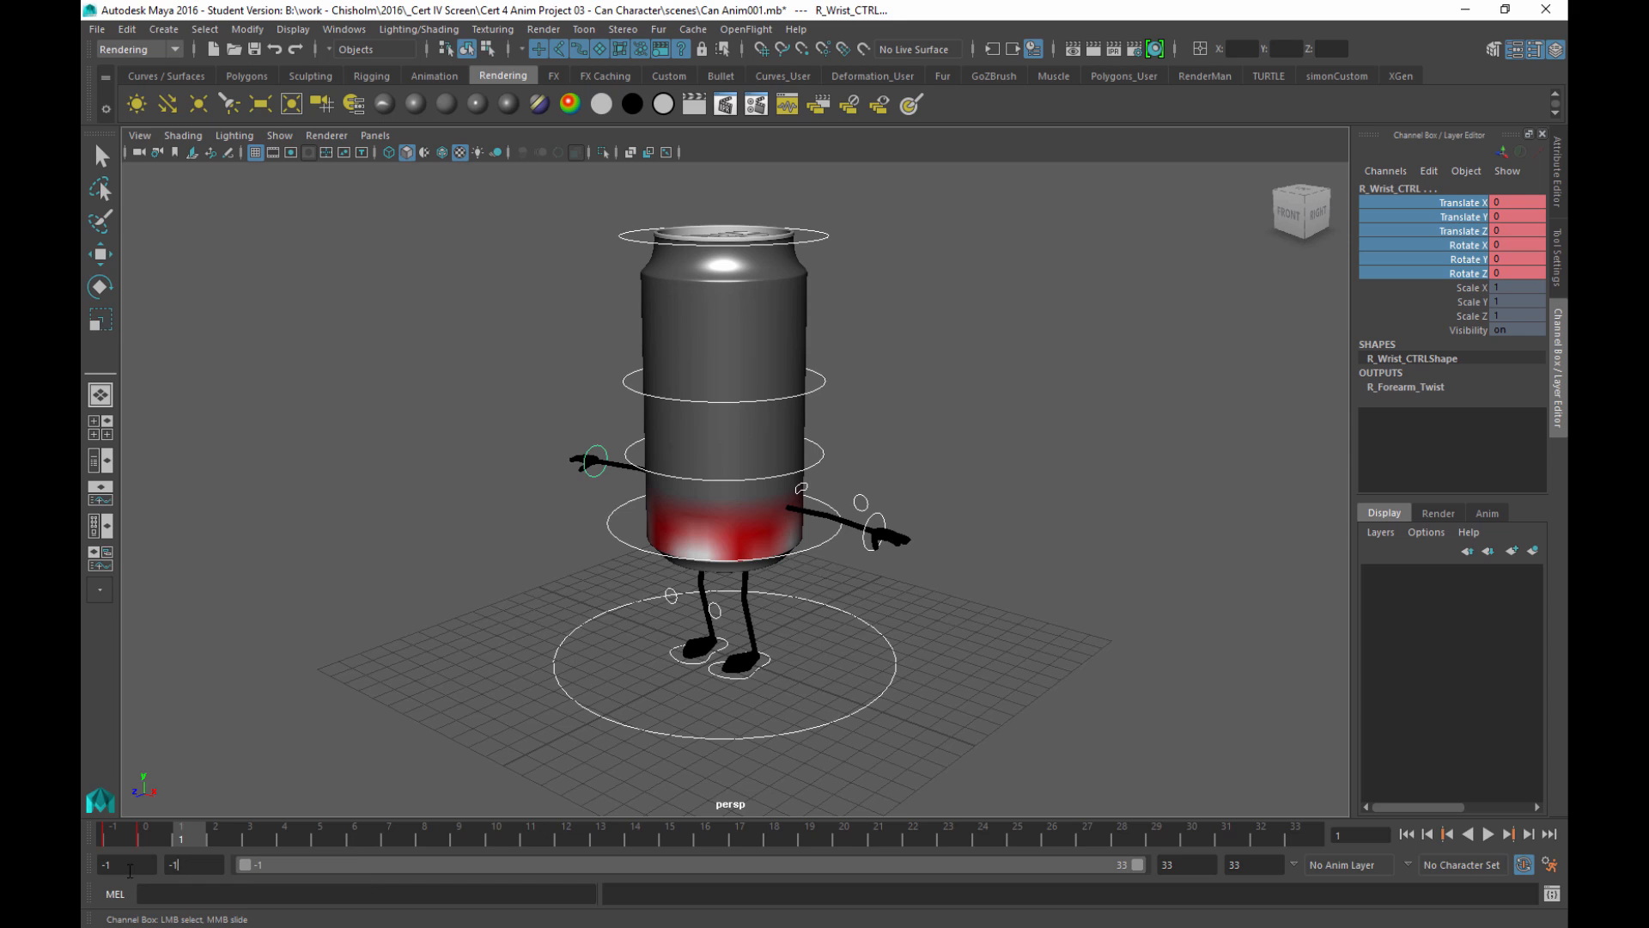
{"action": "double_click", "coordinate": [184, 867]}
{"action": "type", "text": "1"}
{"action": "key", "text": "Return"}
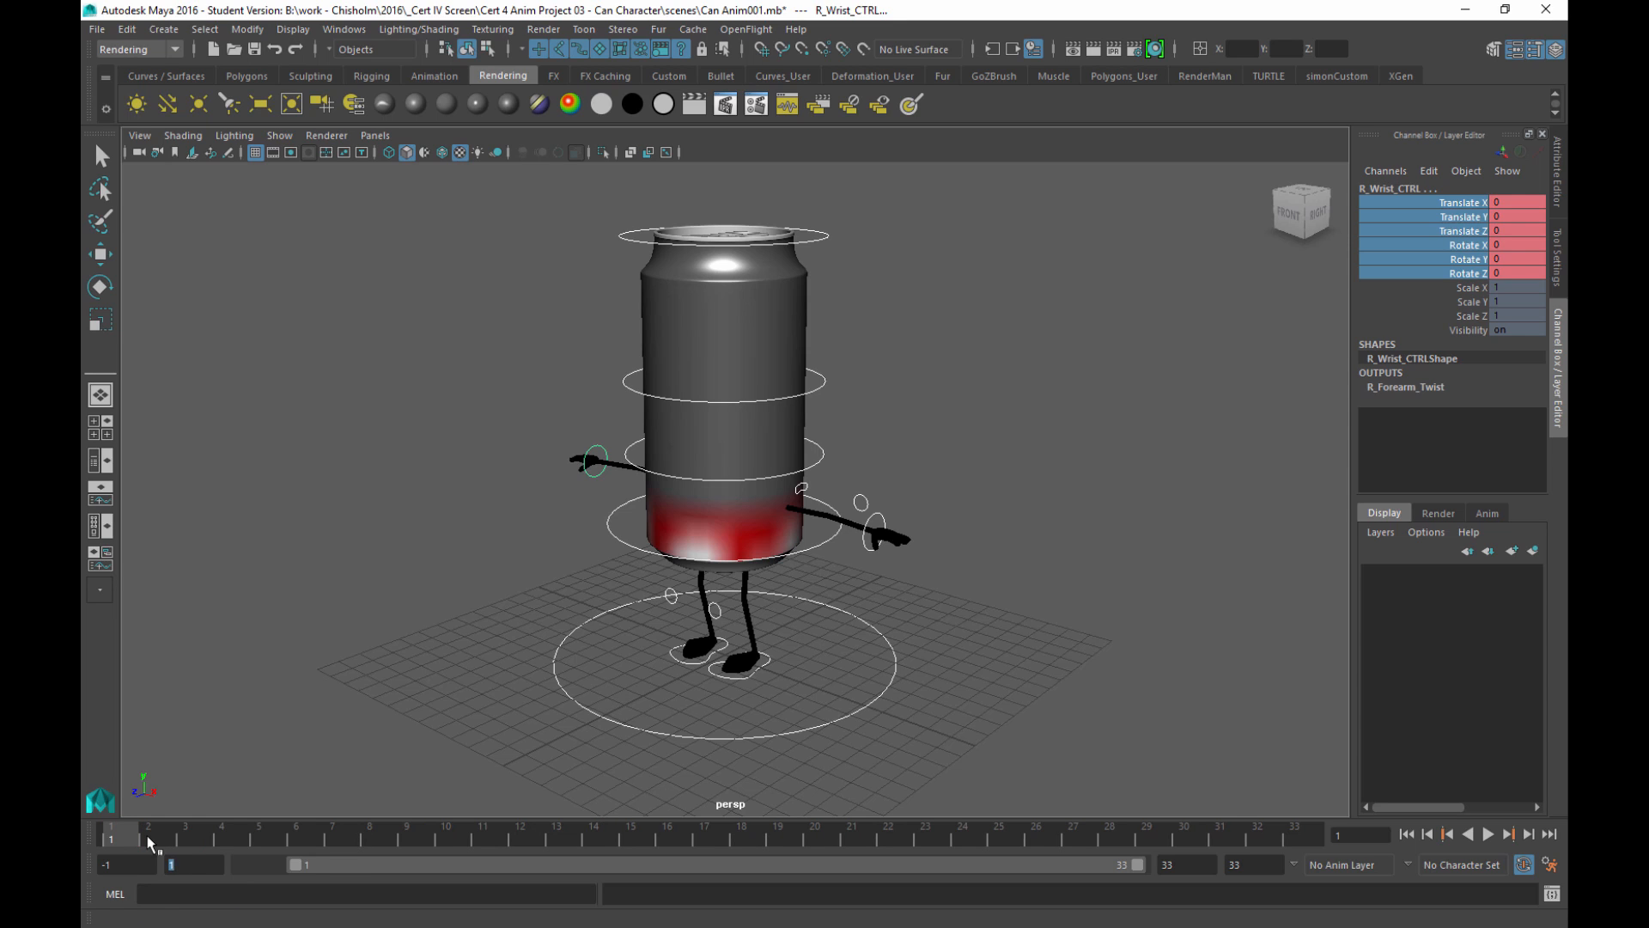
{"action": "double_click", "coordinate": [105, 864]}
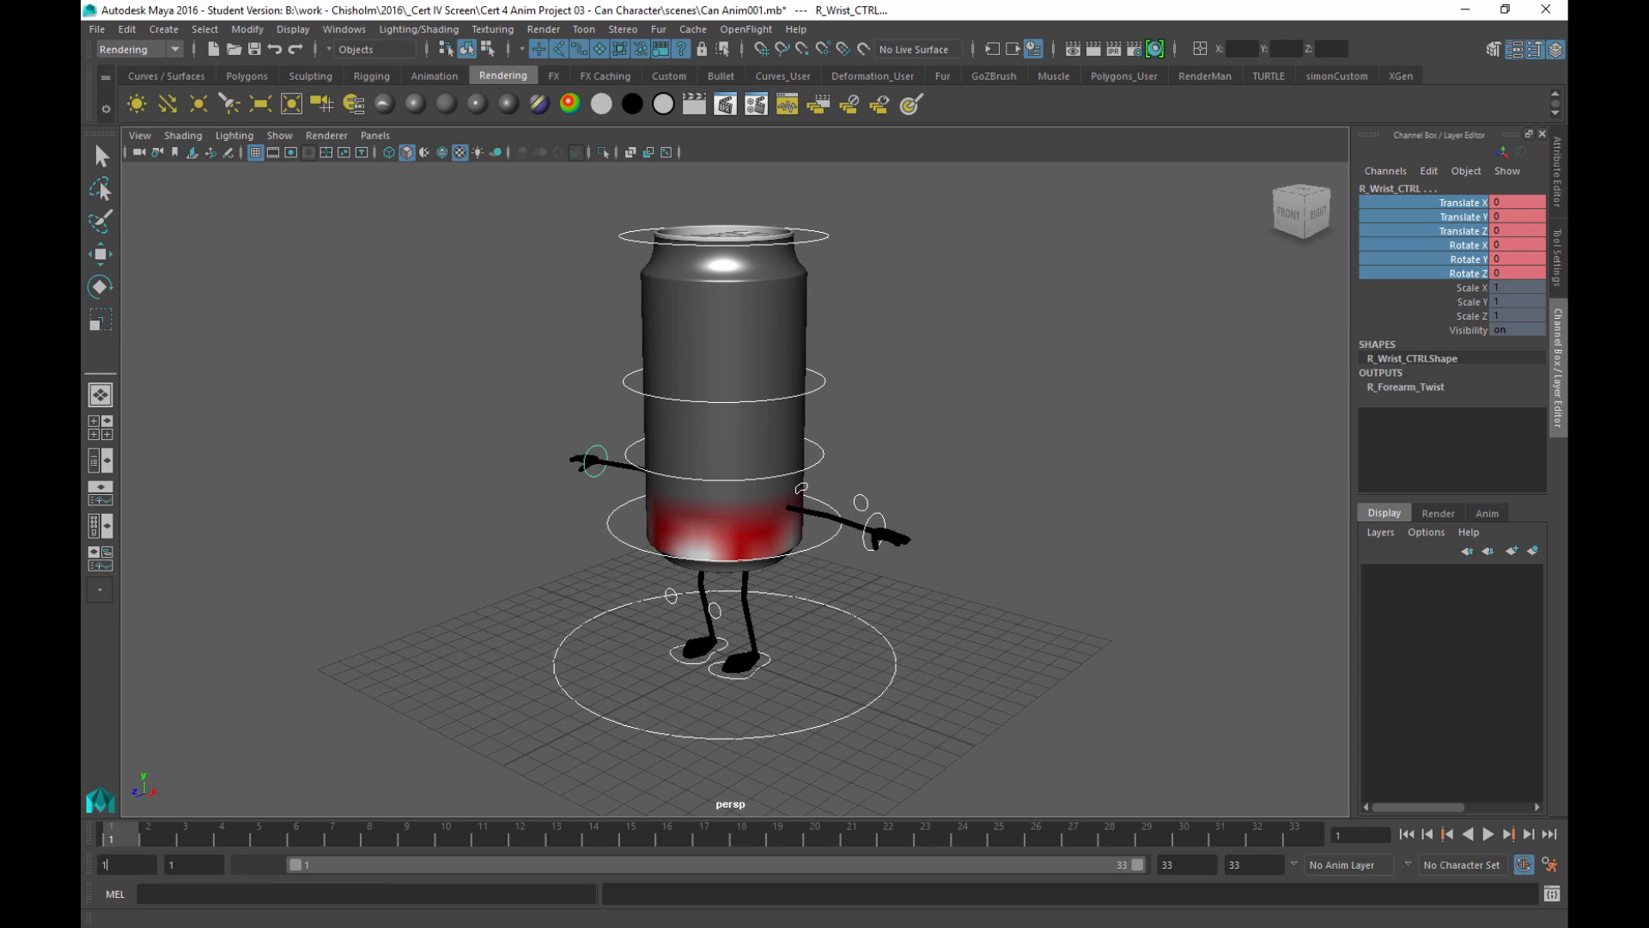
{"action": "key", "text": "Return"}
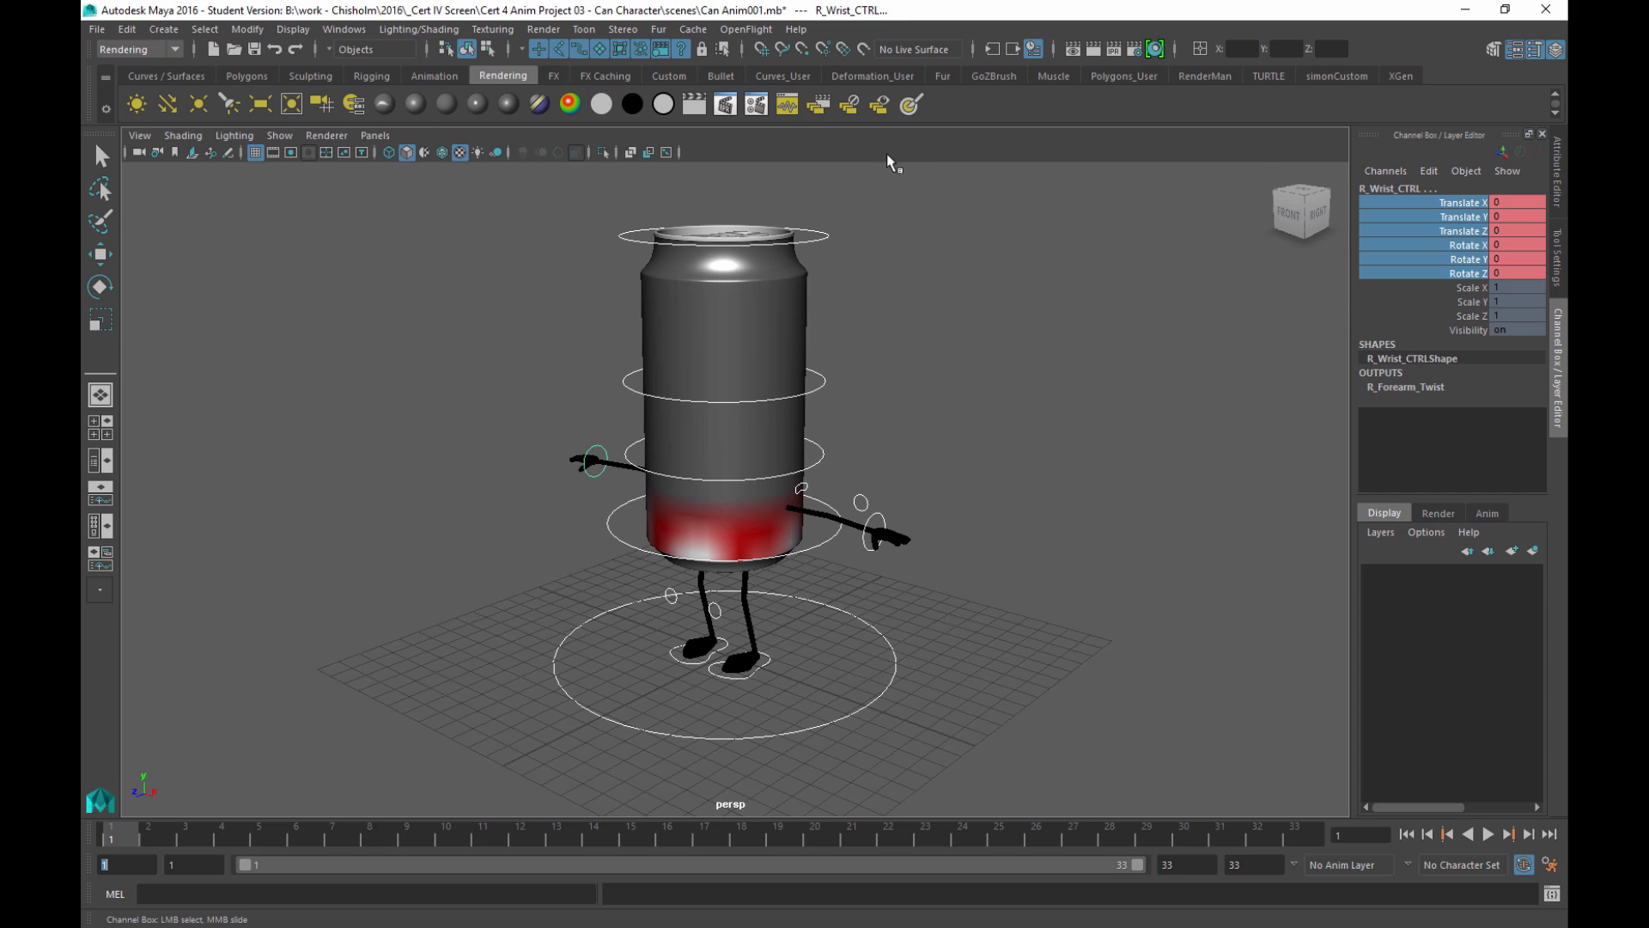
Deselect all controls and save the scene, accepting the student version notice
{"action": "key", "text": "q"}
{"action": "left_click", "coordinate": [939, 353]}
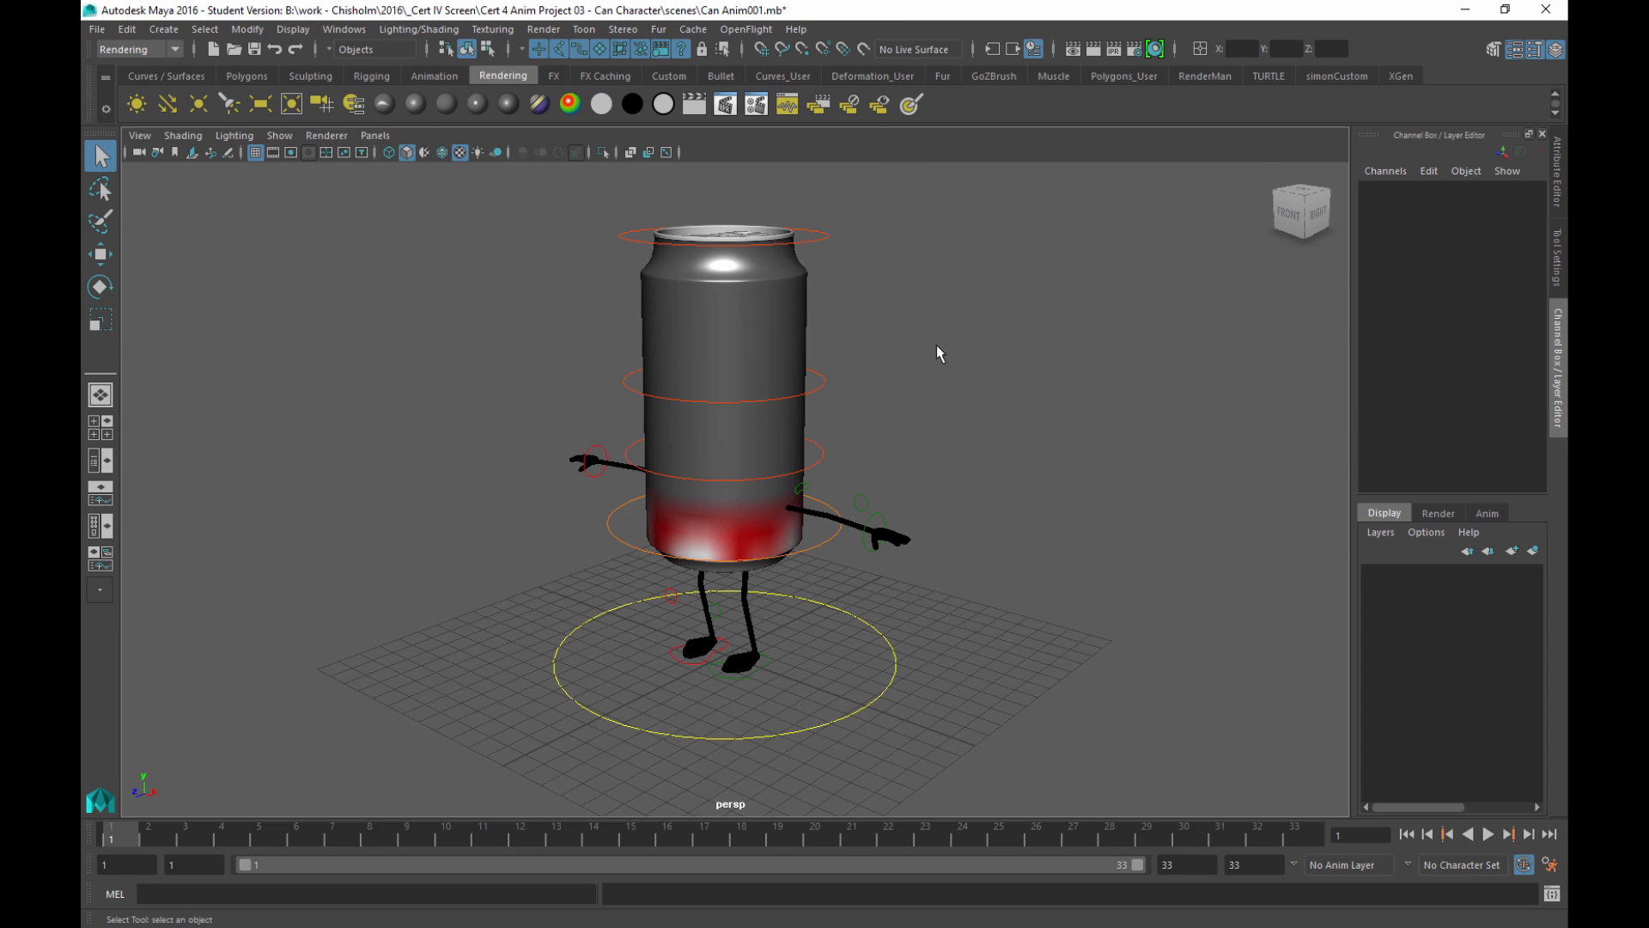
{"action": "left_click_drag", "start_coordinate": [1024, 485], "coordinate": [950, 482], "text": "alt"}
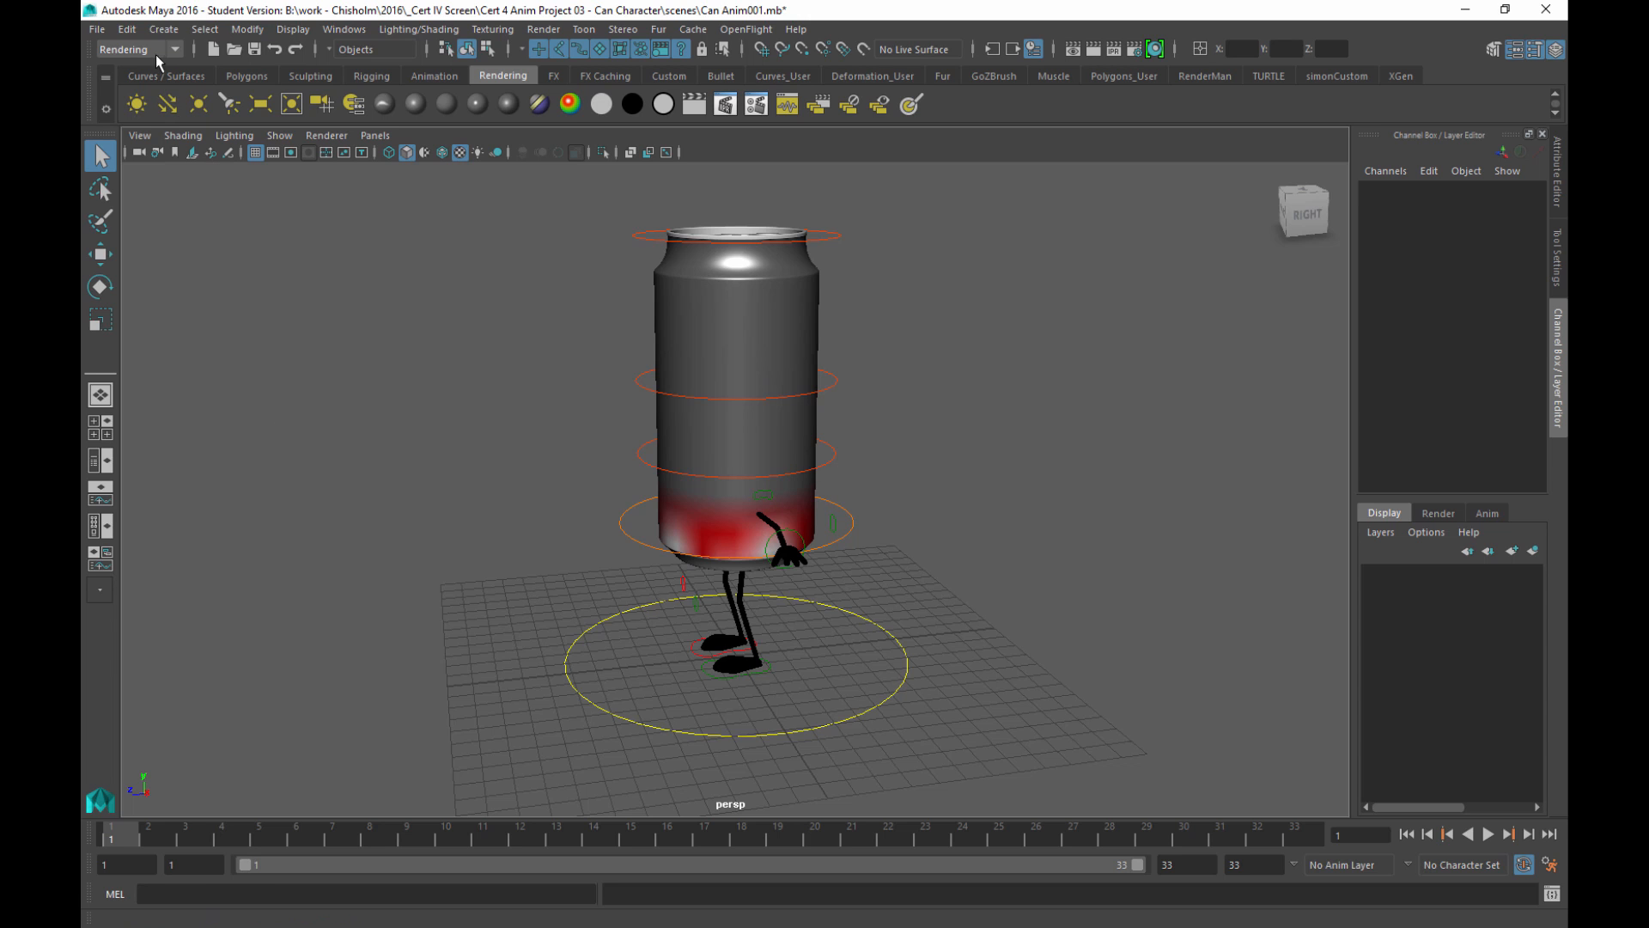
{"action": "left_click", "coordinate": [253, 50]}
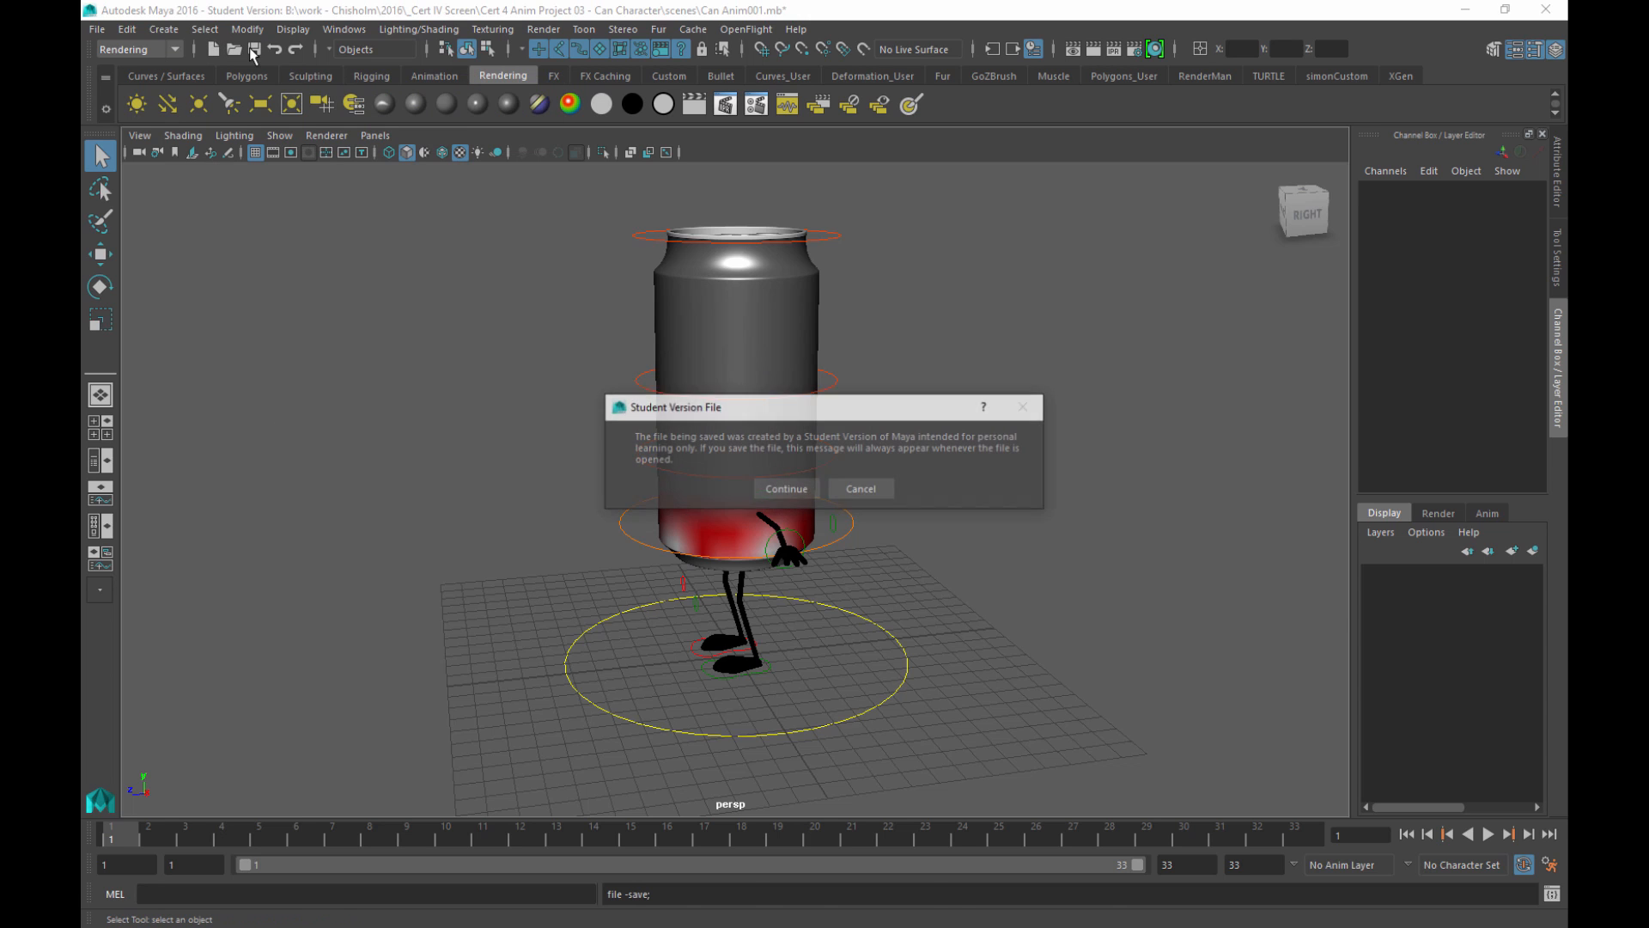
{"action": "left_click", "coordinate": [786, 489]}
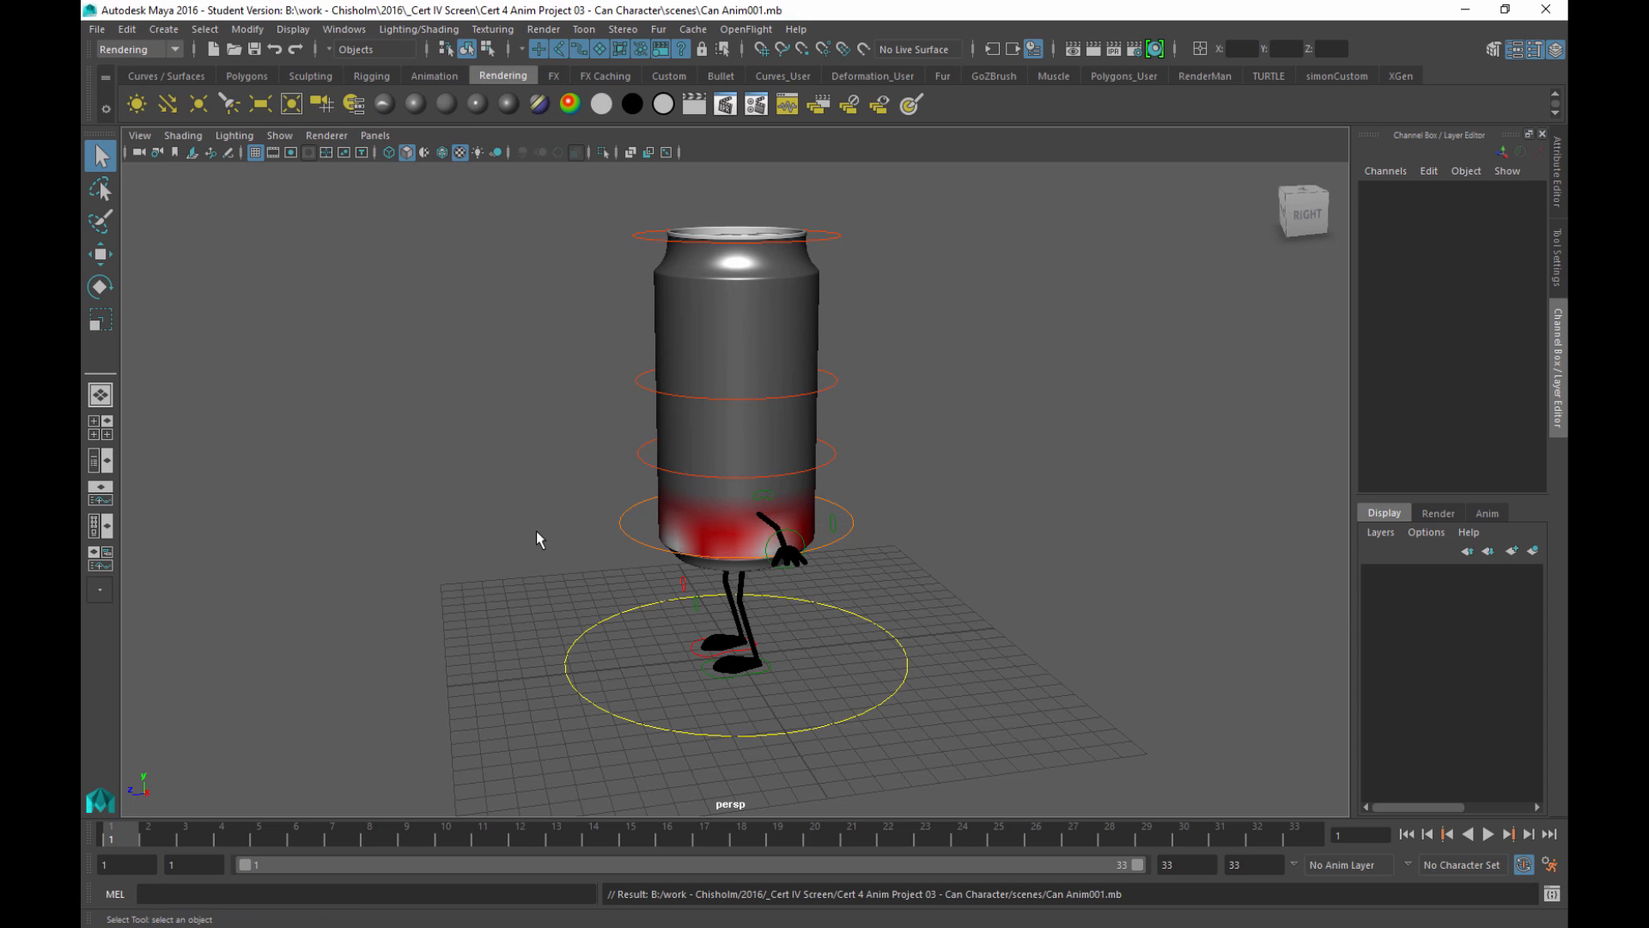
{"action": "left_click_drag", "start_coordinate": [552, 550], "coordinate": [582, 535], "text": "alt"}
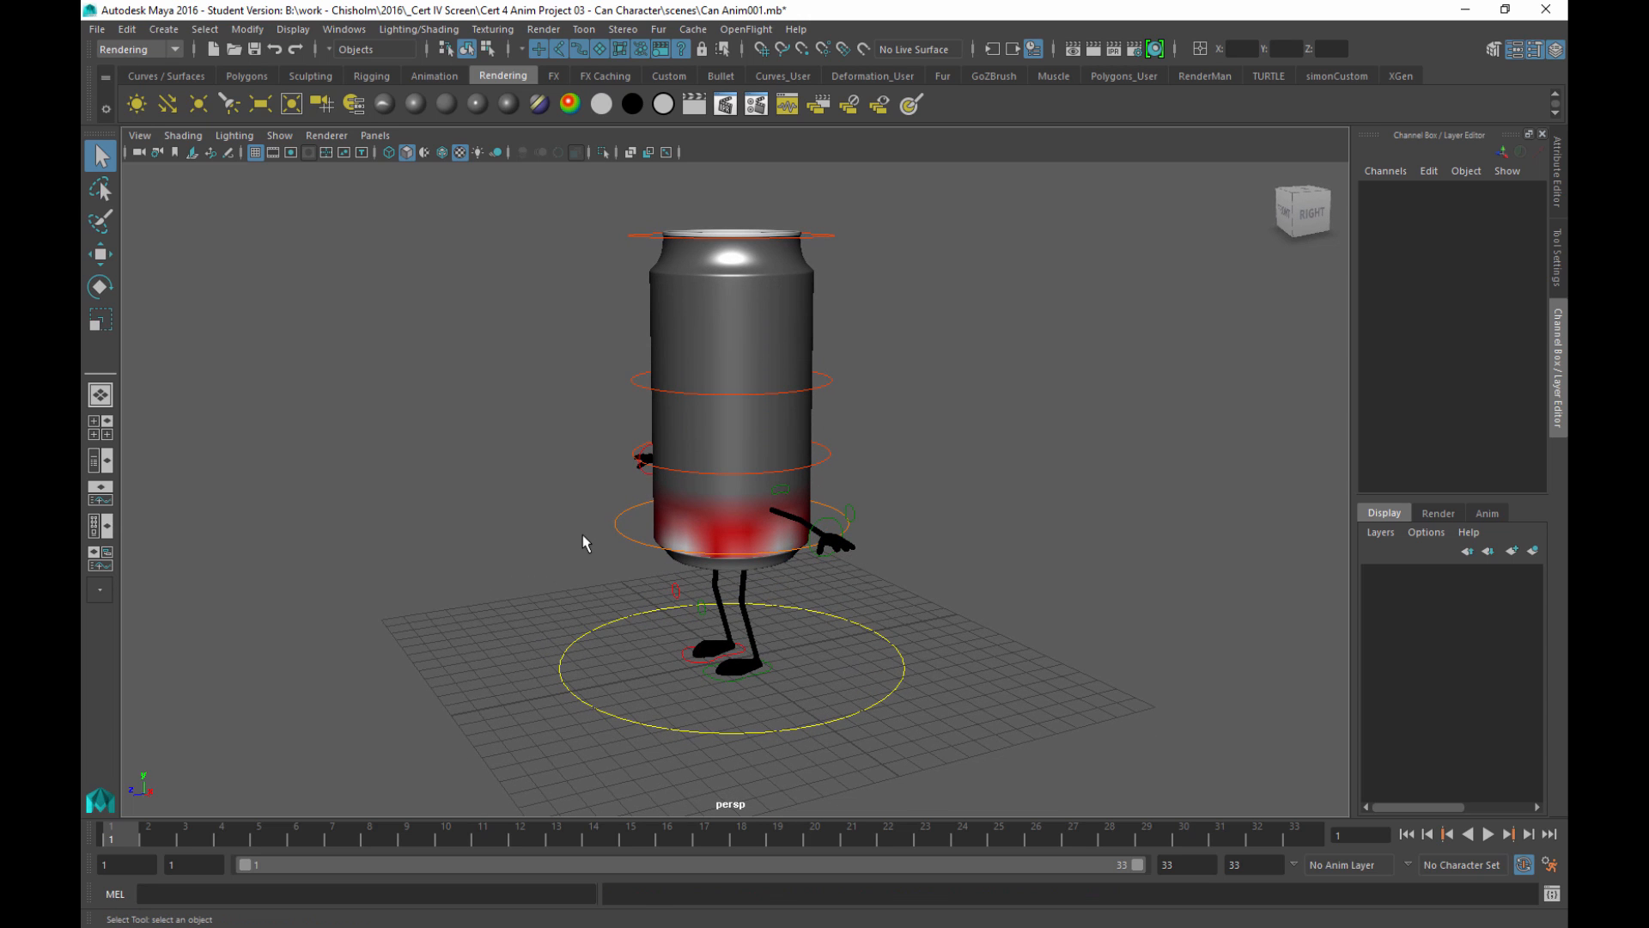